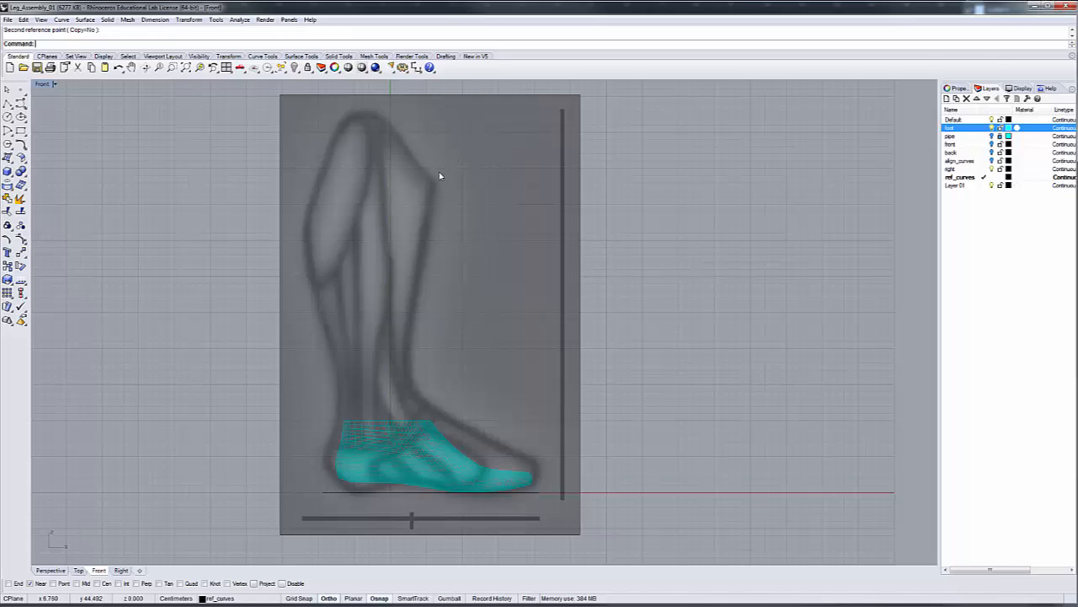
- Check the pipe layer by briefly showing it, and hide the foot layer so the side-view leg drawing is unobstructed
left_click(992, 136)
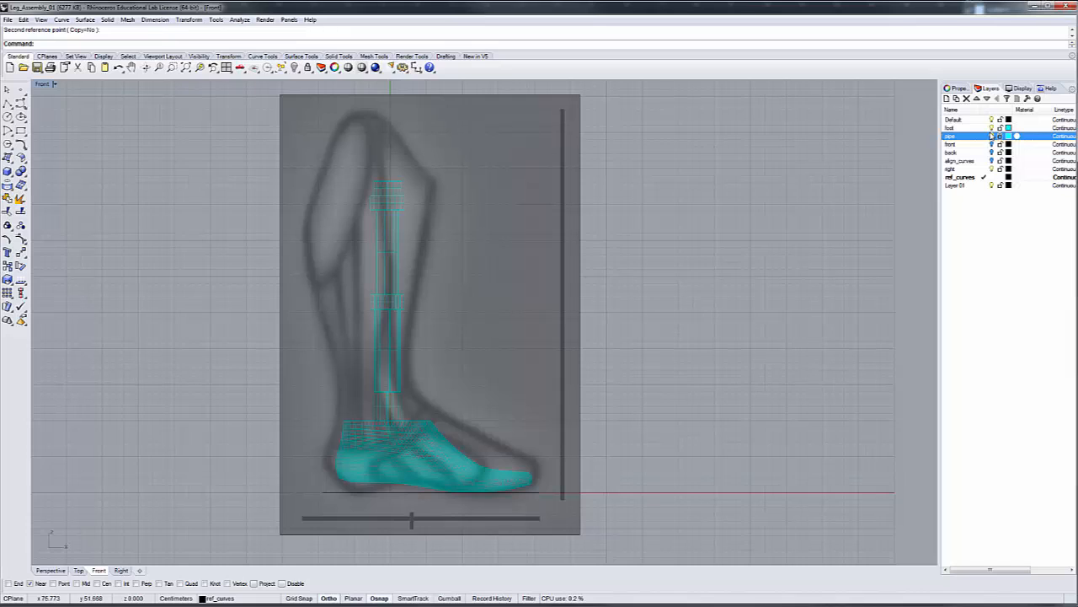
left_click(992, 136)
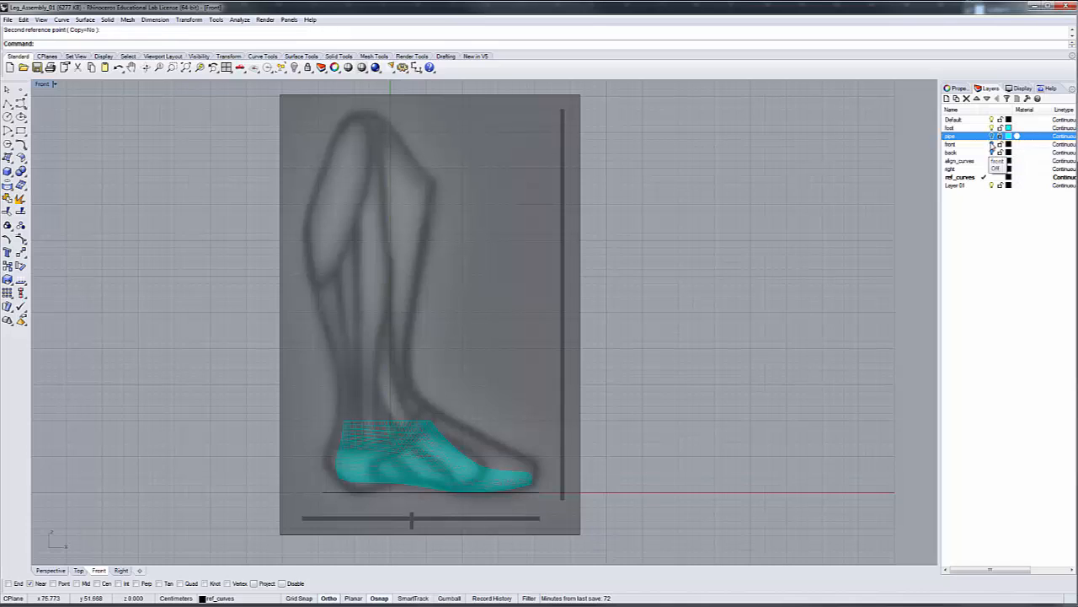
left_click(993, 144)
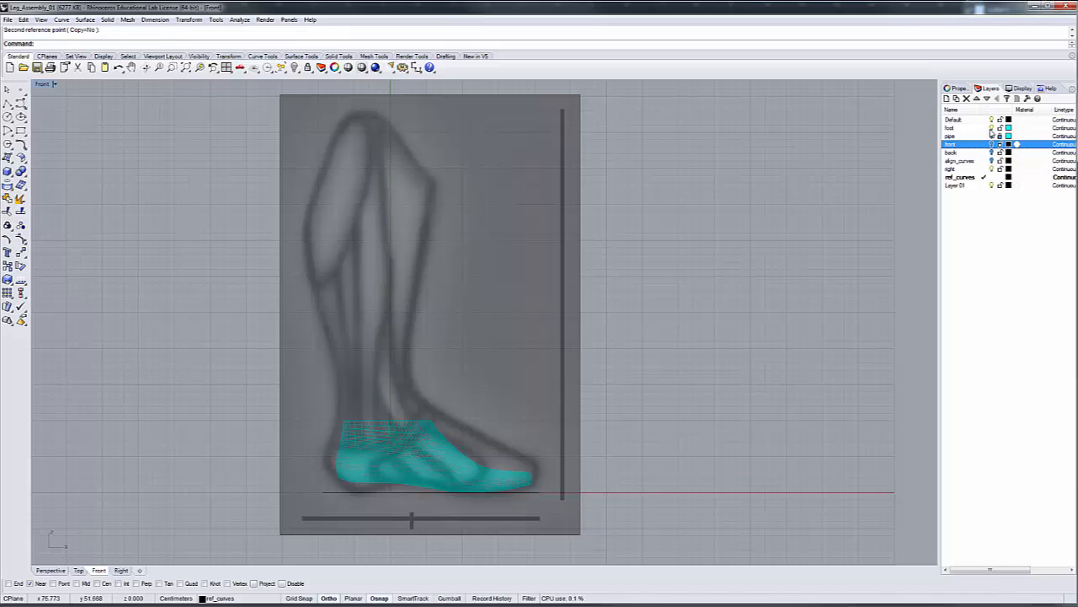
left_click(992, 128)
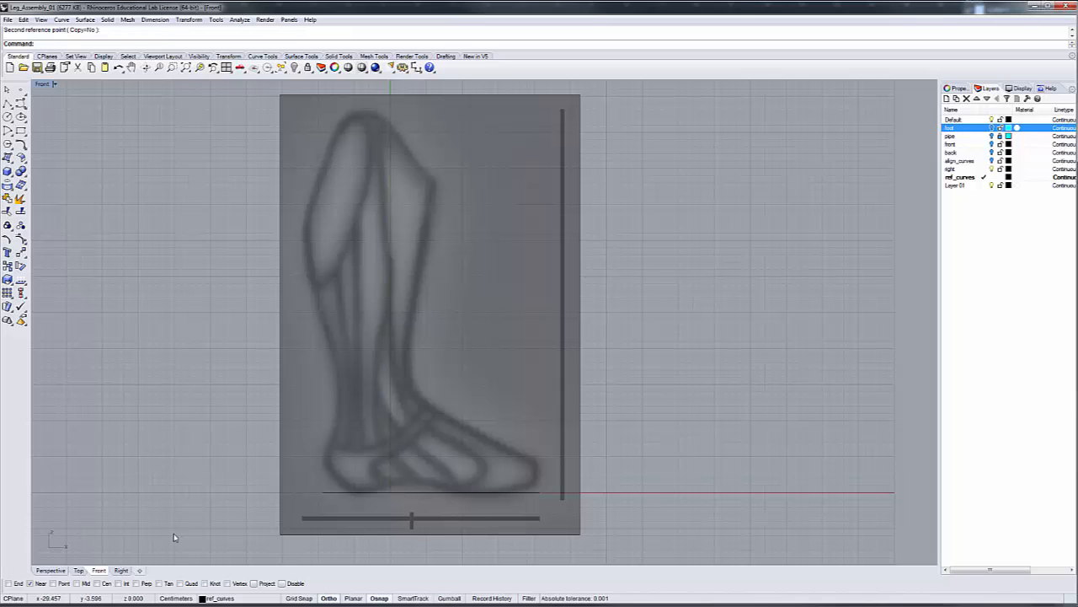
- Start an interpolated points curve in the Perspective view, snapping its first point to the heel end of the footprint curve
left_click(51, 571)
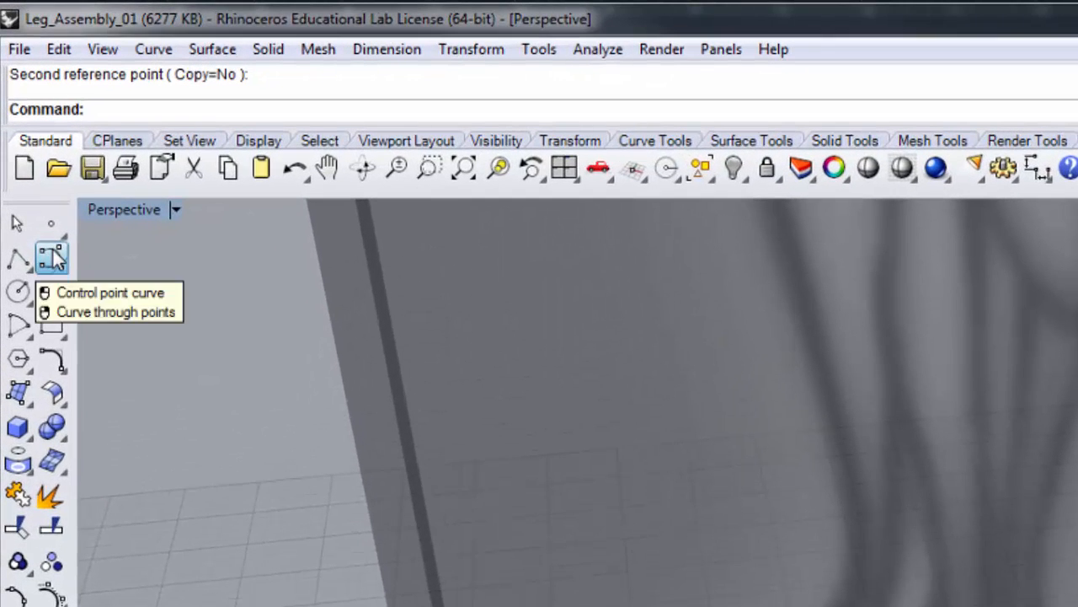
left_click(37, 150)
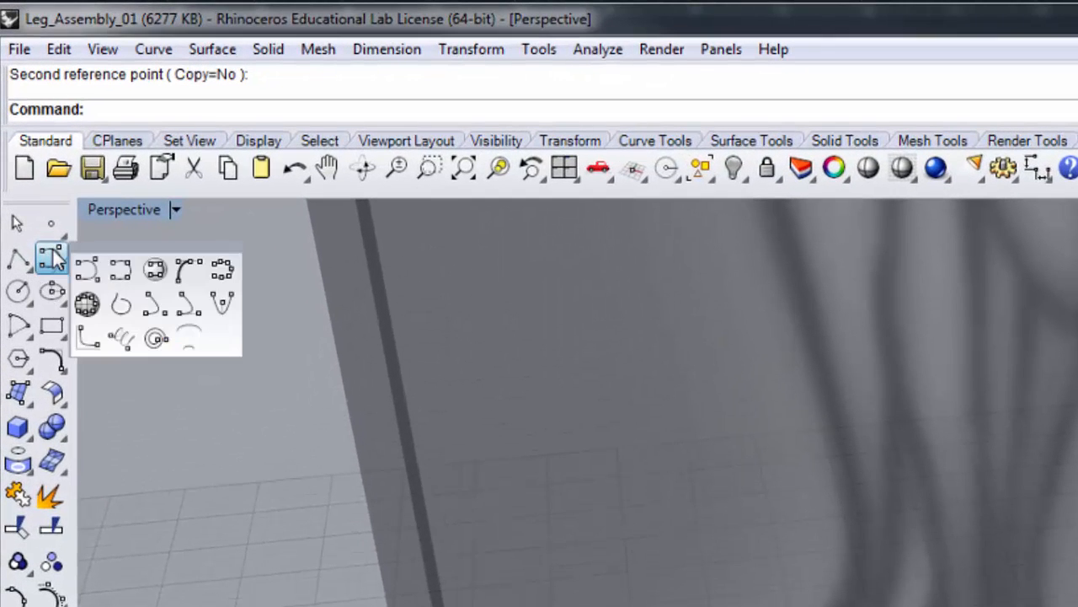
left_click(118, 274)
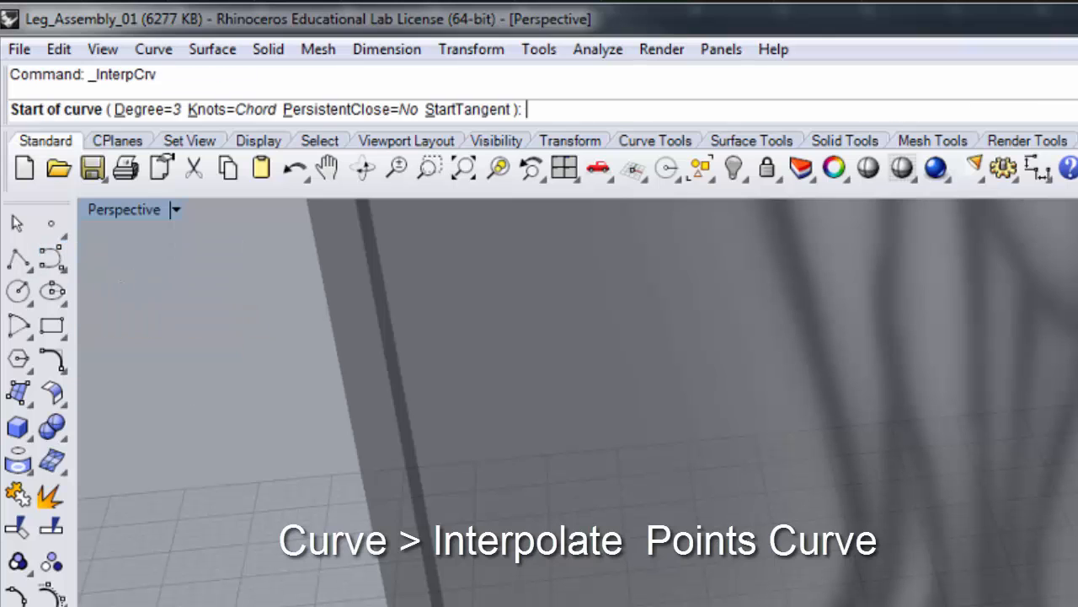
scroll(578, 403, "up", 8)
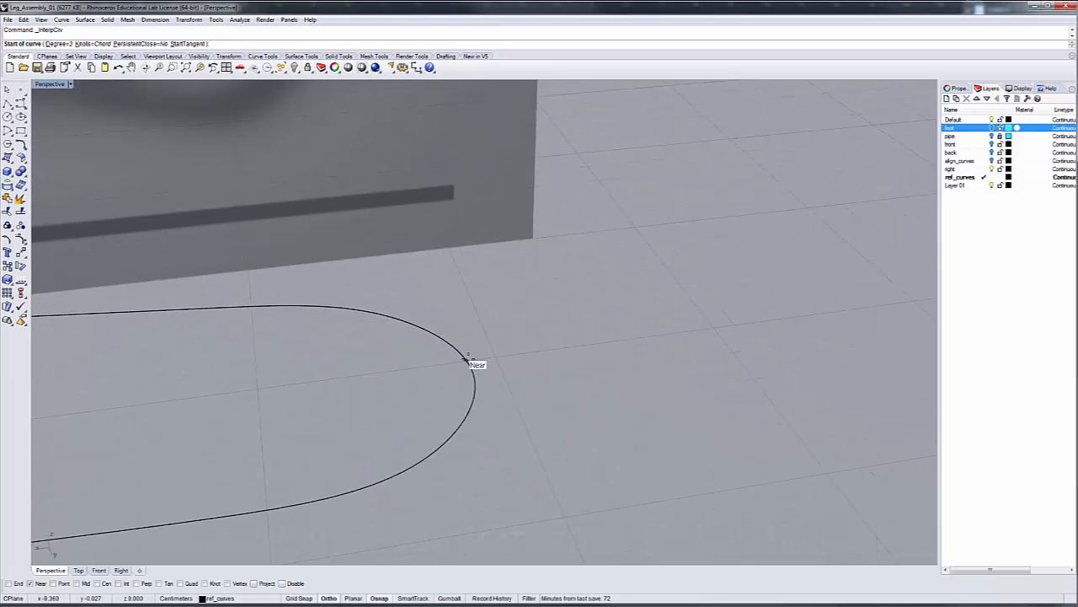
left_click(468, 360)
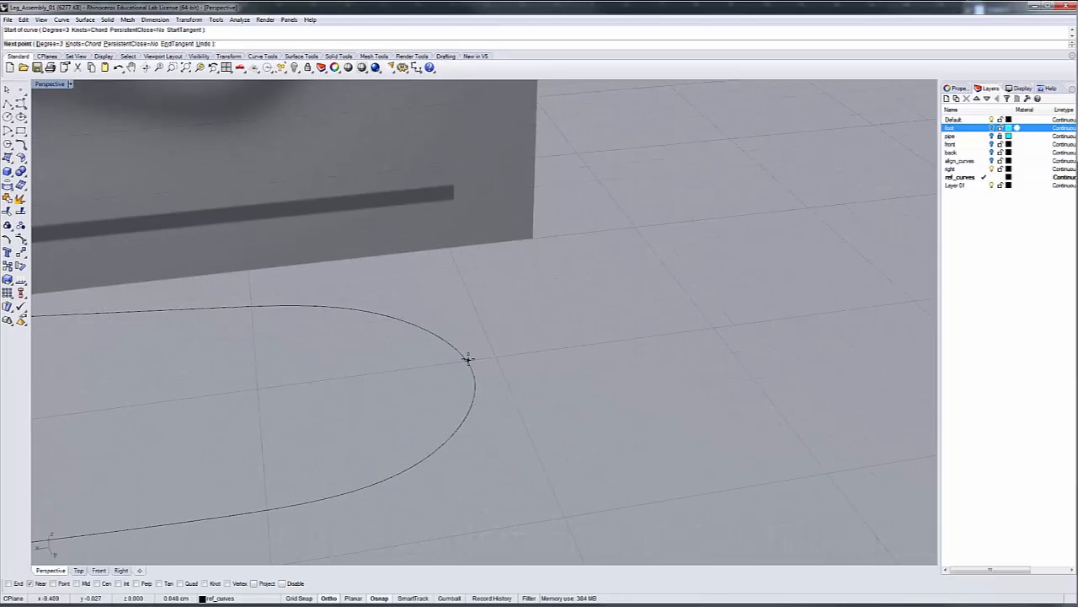
scroll(468, 359, "down", 6)
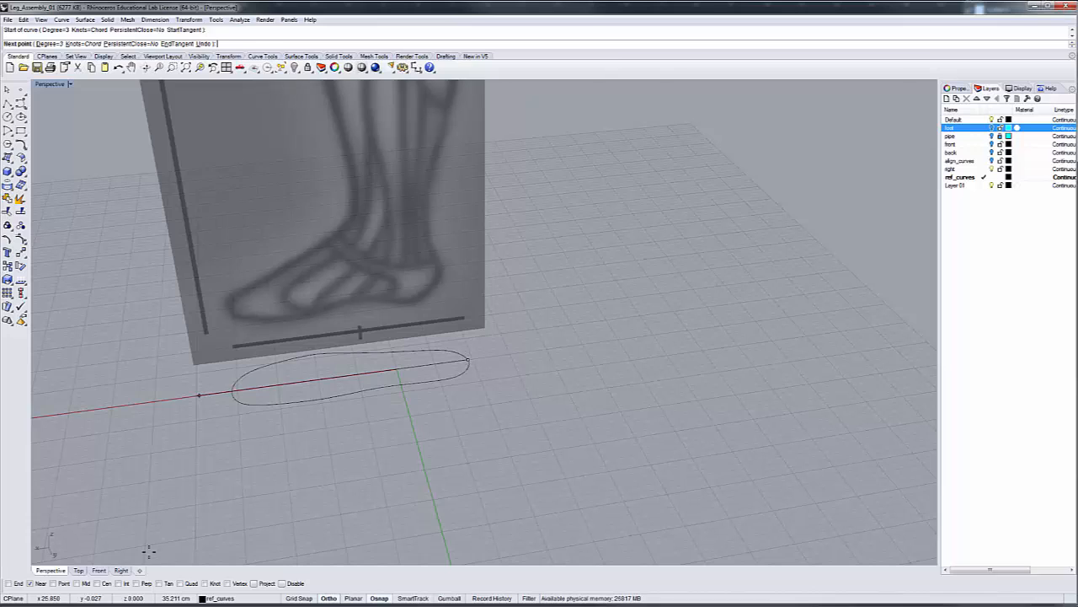
- Turn Ortho off and trace the curve in the Front view from the heel up the back of the ankle to the lower calf
left_click(98, 570)
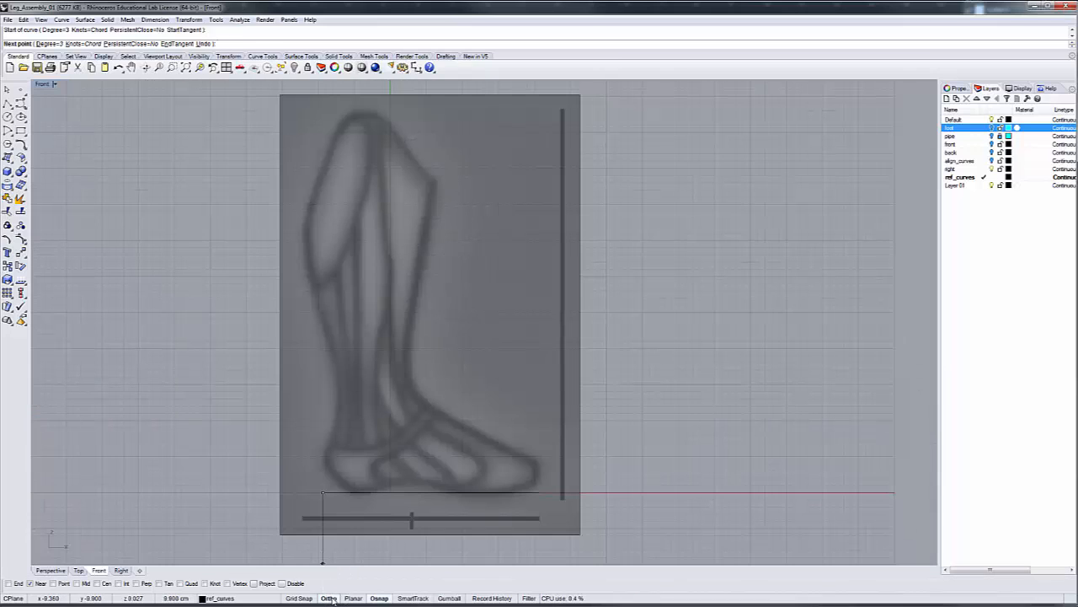
left_click(329, 598)
left_click(321, 469)
left_click(325, 454)
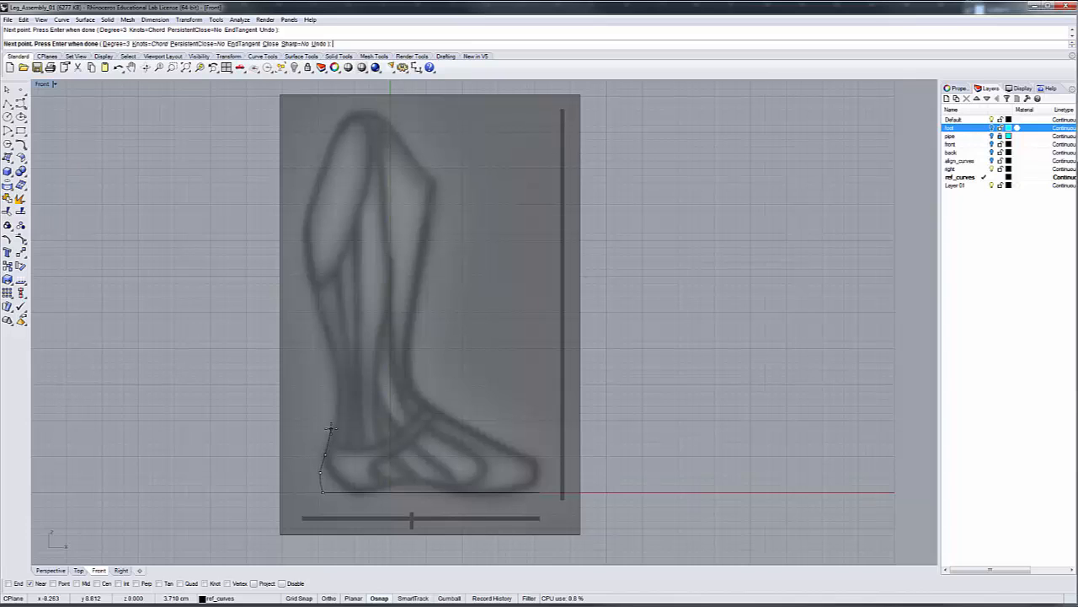
scroll(330, 430, "up", 3)
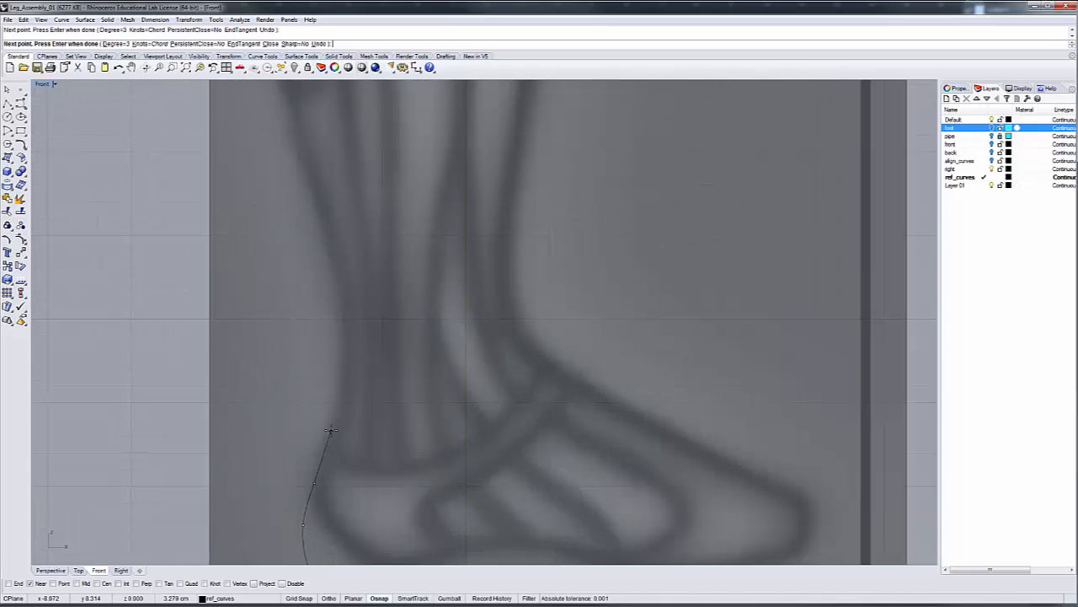
left_click(332, 428)
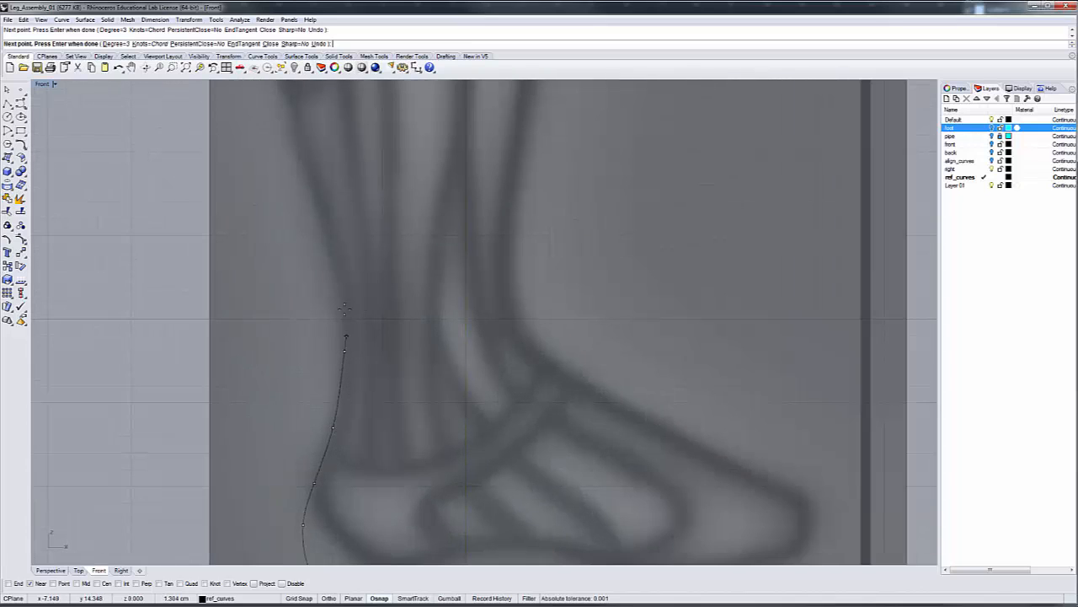
left_click(342, 283)
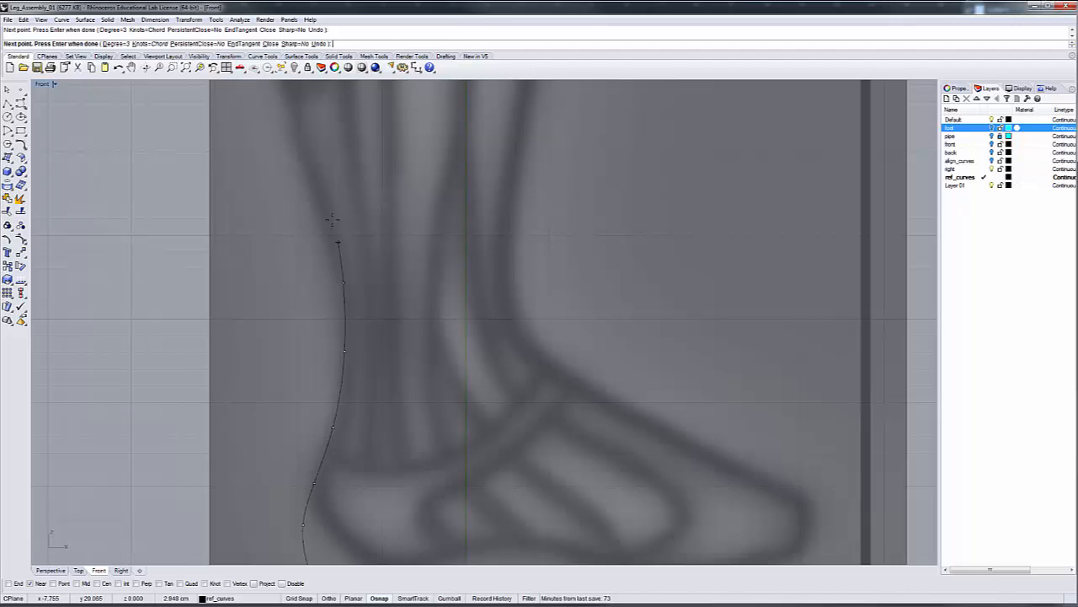
left_click(300, 158)
- Continue the curve along the back of the calf and over the rounded top of the leg outline
scroll(299, 159, "down", 8)
right_click_drag(299, 159, 357, 392)
scroll(360, 388, "up", 6)
scroll(356, 373, "down", 2)
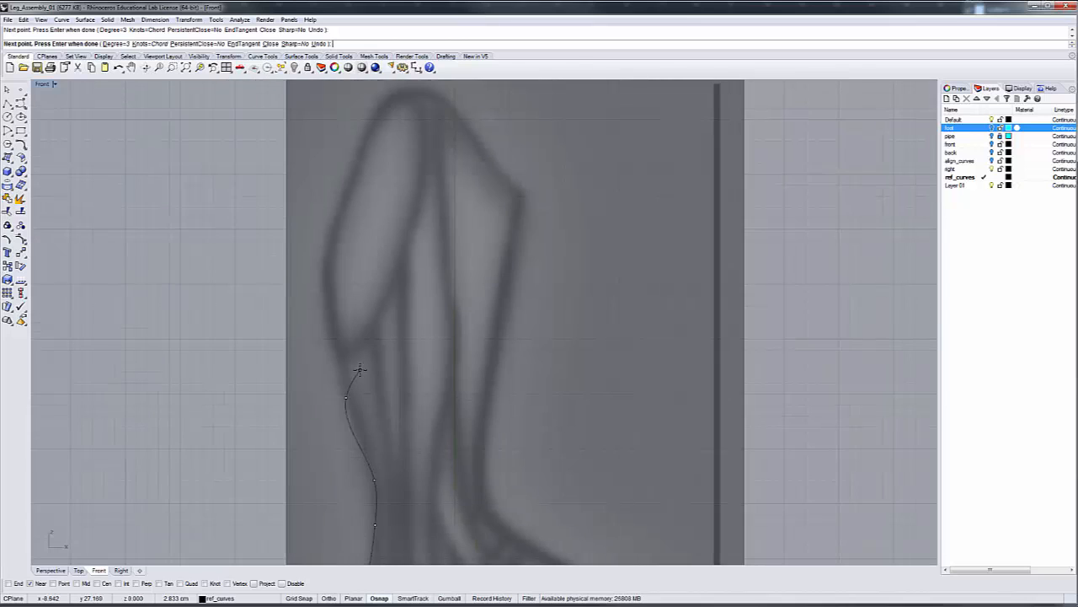
left_click(322, 261)
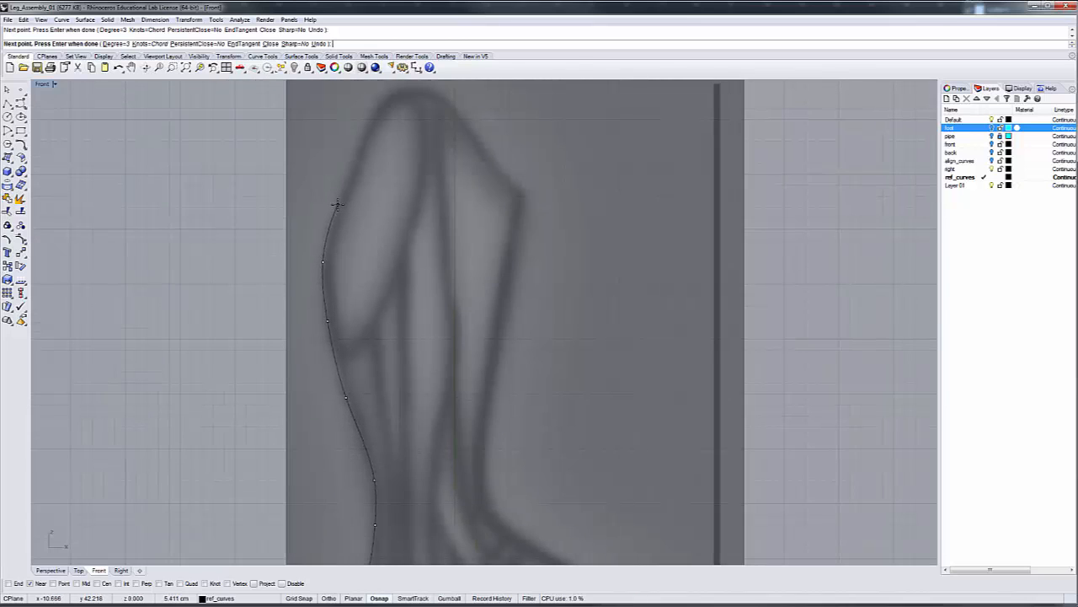
left_click(369, 119)
left_click(401, 91)
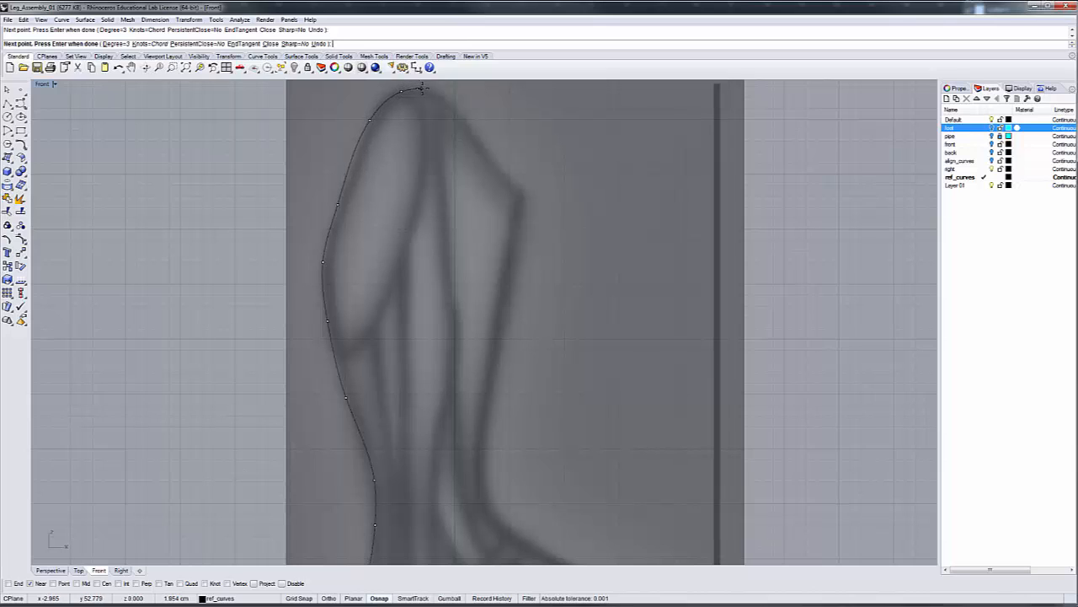
left_click(453, 106)
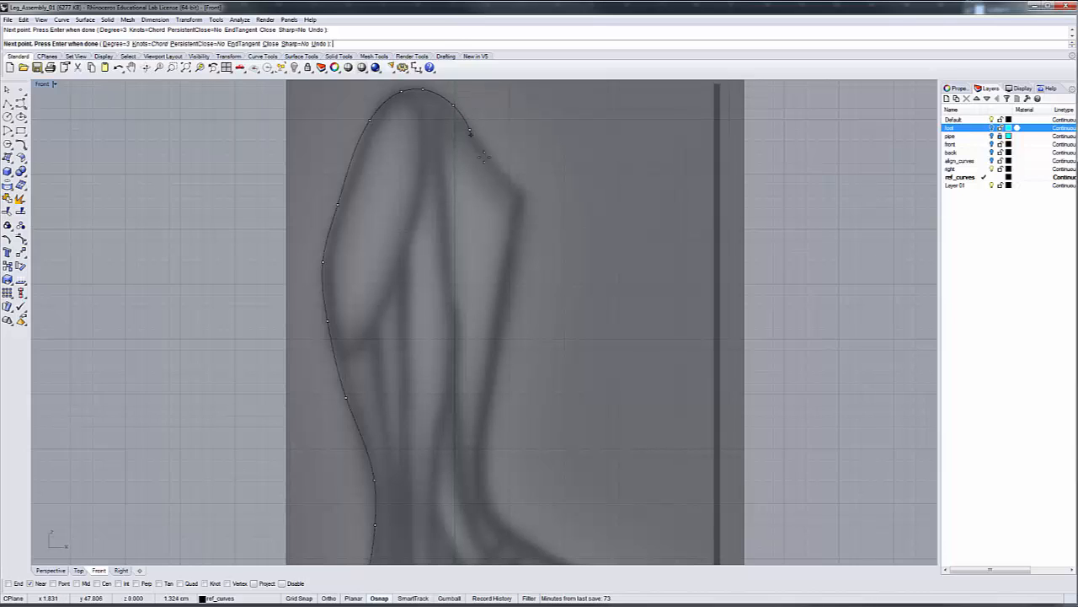
- Trace down to the front knee corner and place three closely spaced points to shape the corner
left_click(470, 130)
left_click(498, 167)
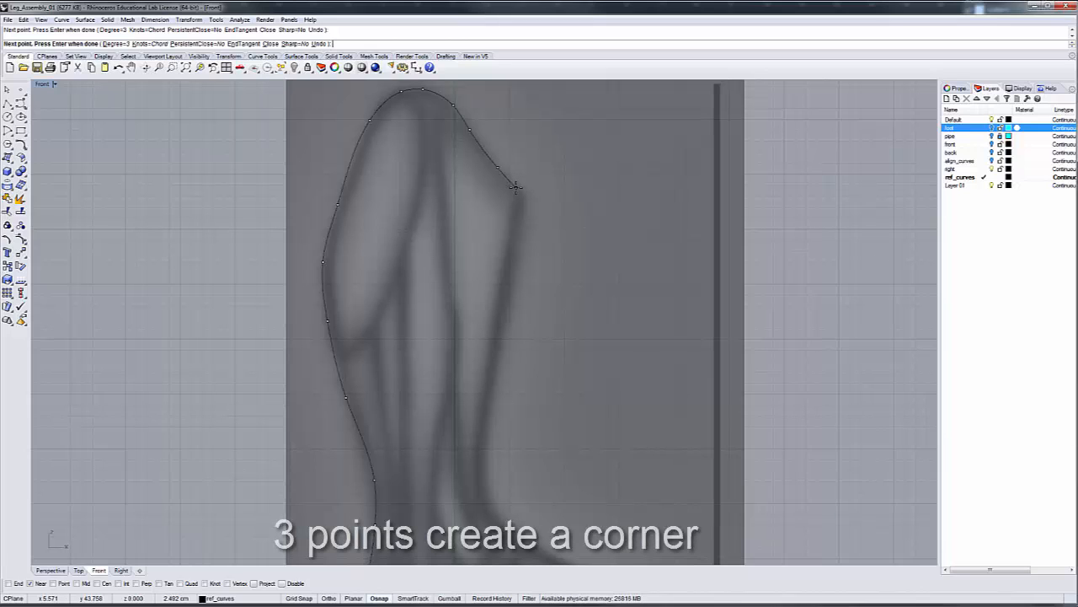
scroll(517, 186, "up", 3)
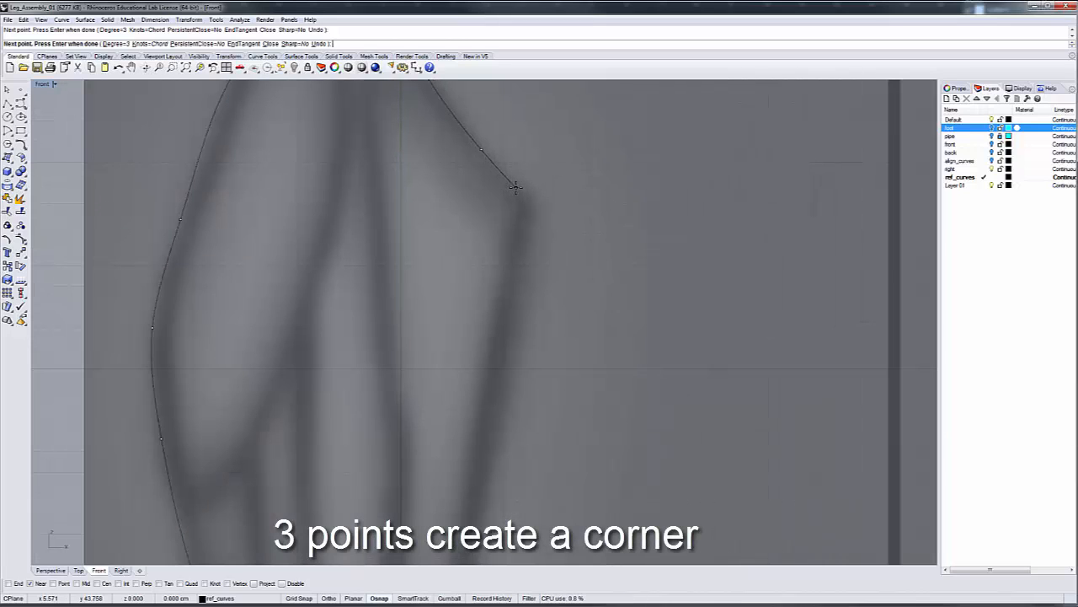
left_click(516, 187)
left_click(525, 207)
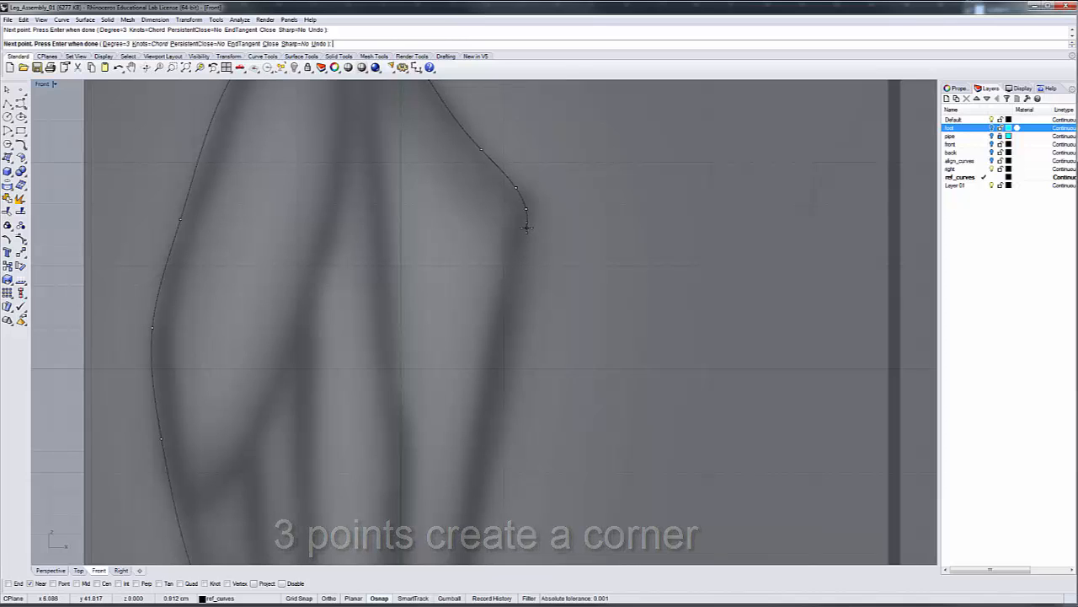
left_click(527, 226)
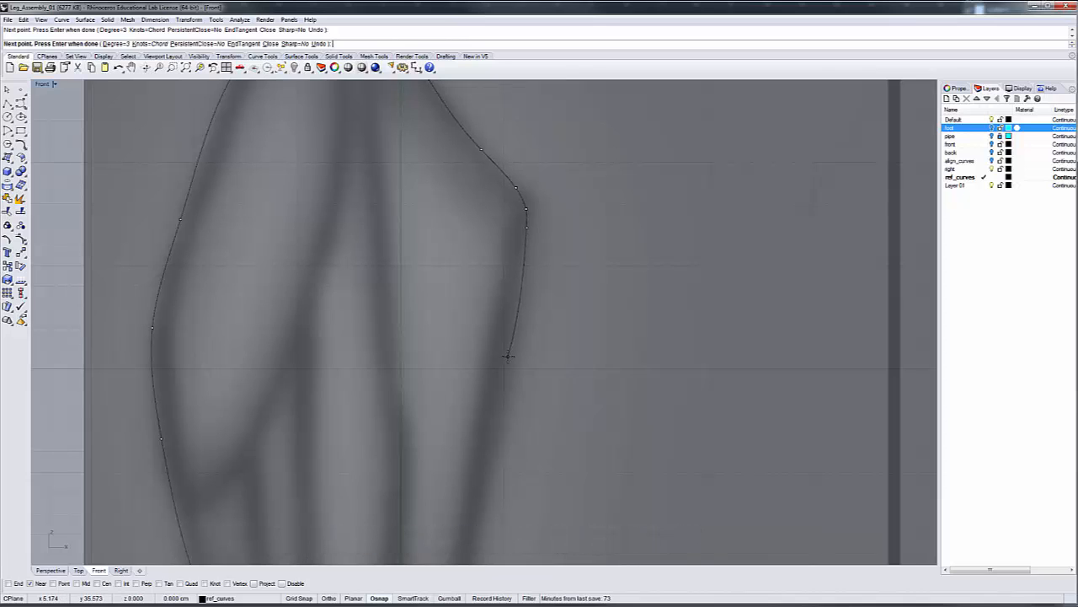
- Continue the curve down the shin, around the front of the ankle and over the top of the foot to the toes
scroll(507, 355, "down", 5)
right_click_drag(504, 388, 501, 214)
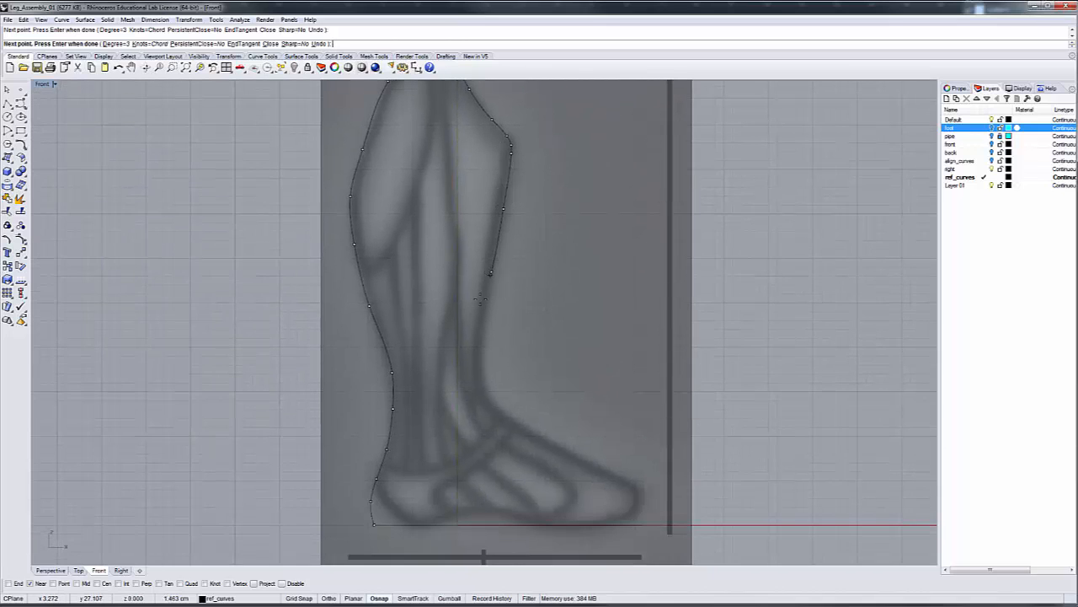
left_click(482, 327)
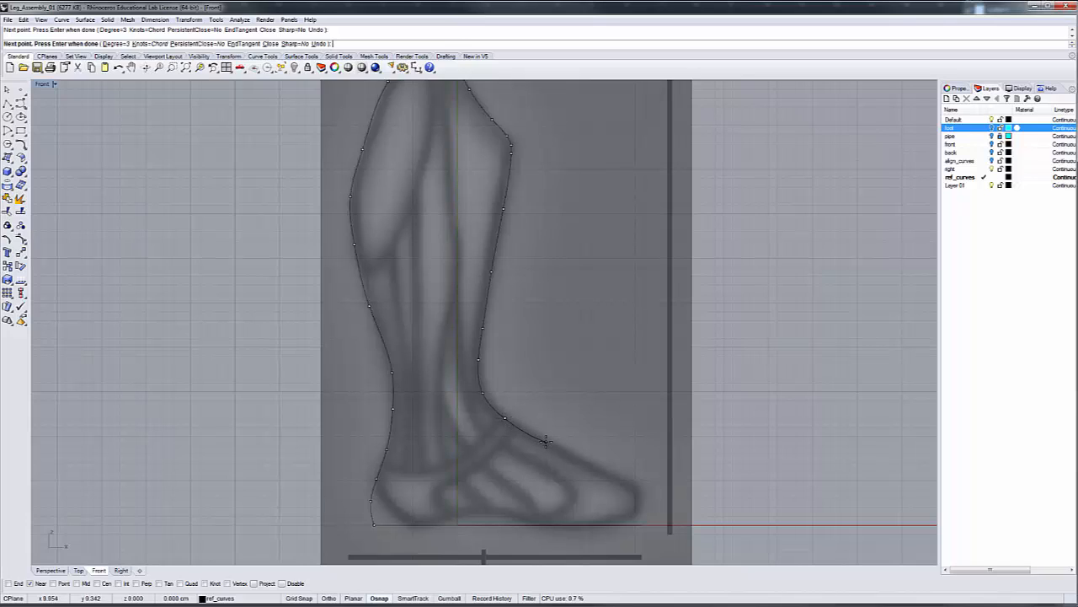
left_click(546, 441)
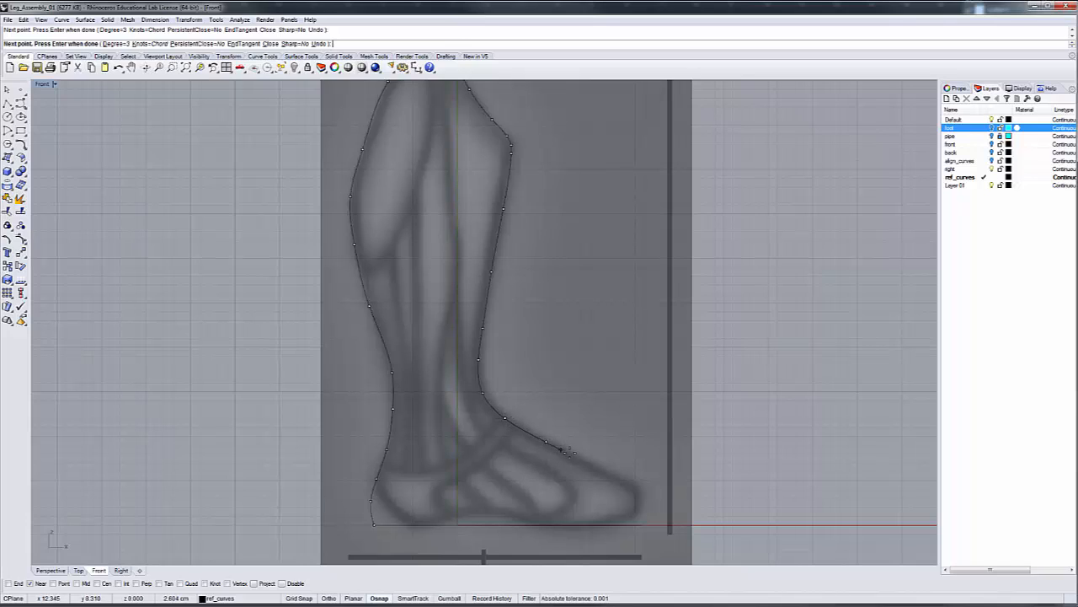
left_click(613, 477)
left_click(638, 487)
scroll(641, 497, "up", 3)
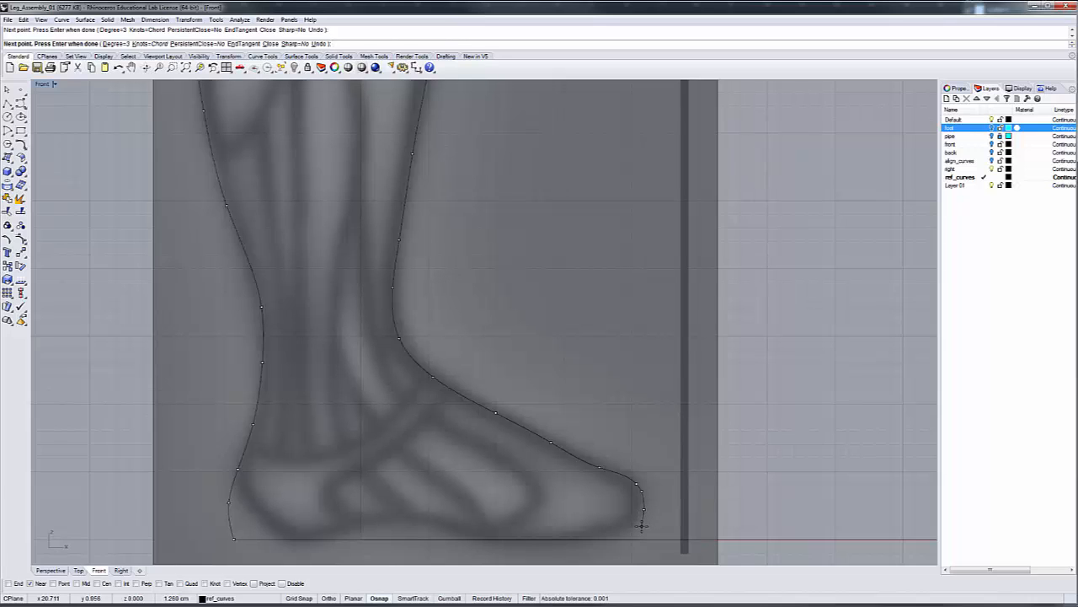
- Finish the side profile curve in the Perspective view with its last point snapped to the toe end of the footprint curve
left_click(50, 569)
scroll(236, 421, "up", 5)
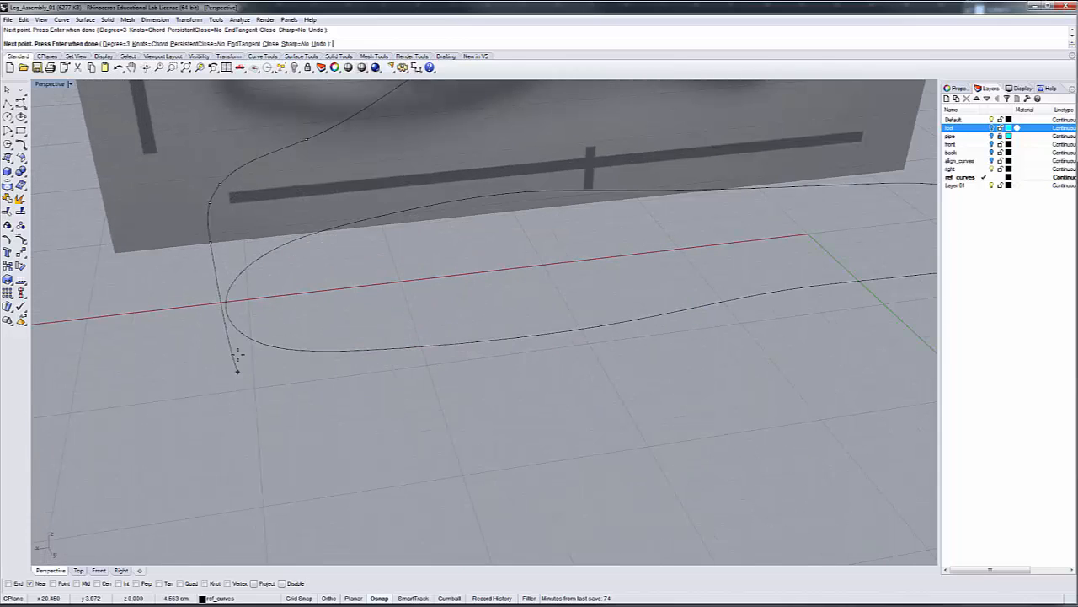
left_click(227, 302)
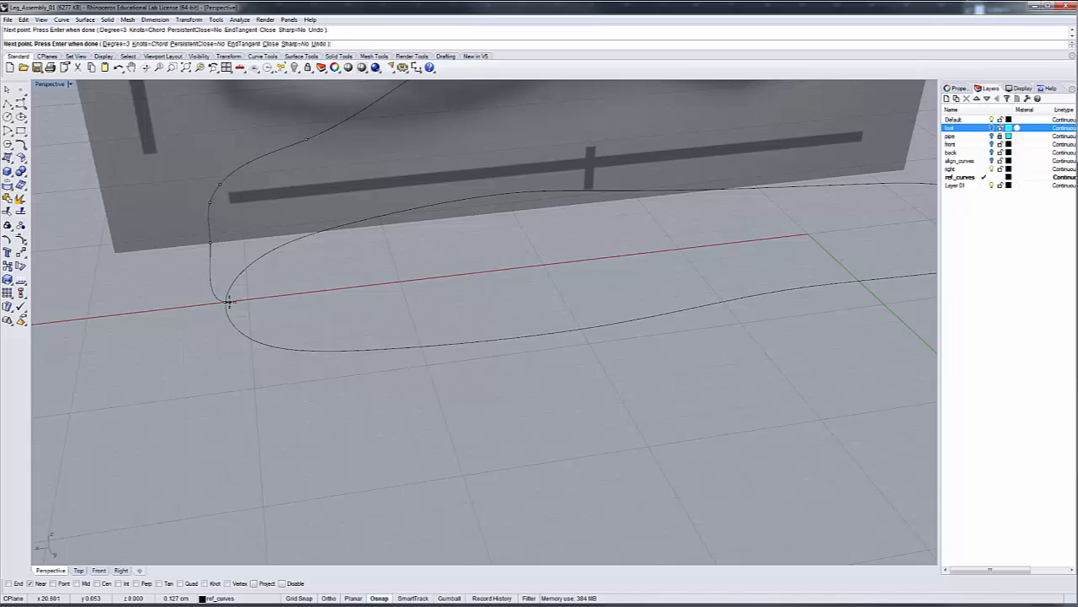
key("Return")
- Hide the right layer, show the front layer's reference image, and switch to the Right view
scroll(269, 339, "down", 4)
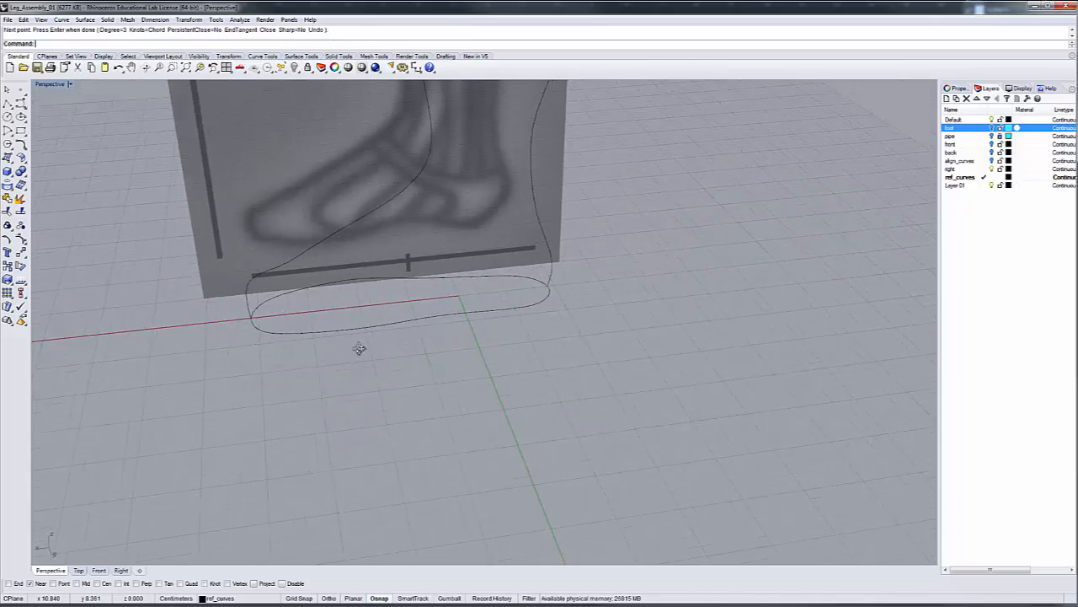
right_click_drag(359, 348, 455, 329)
scroll(371, 393, "down", 4)
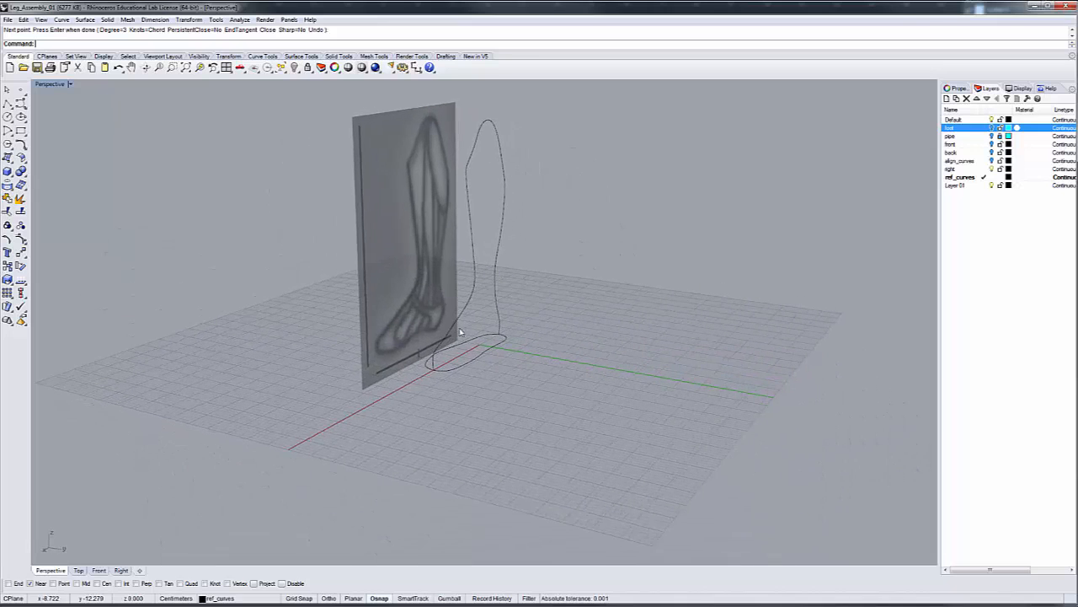
left_click(992, 168)
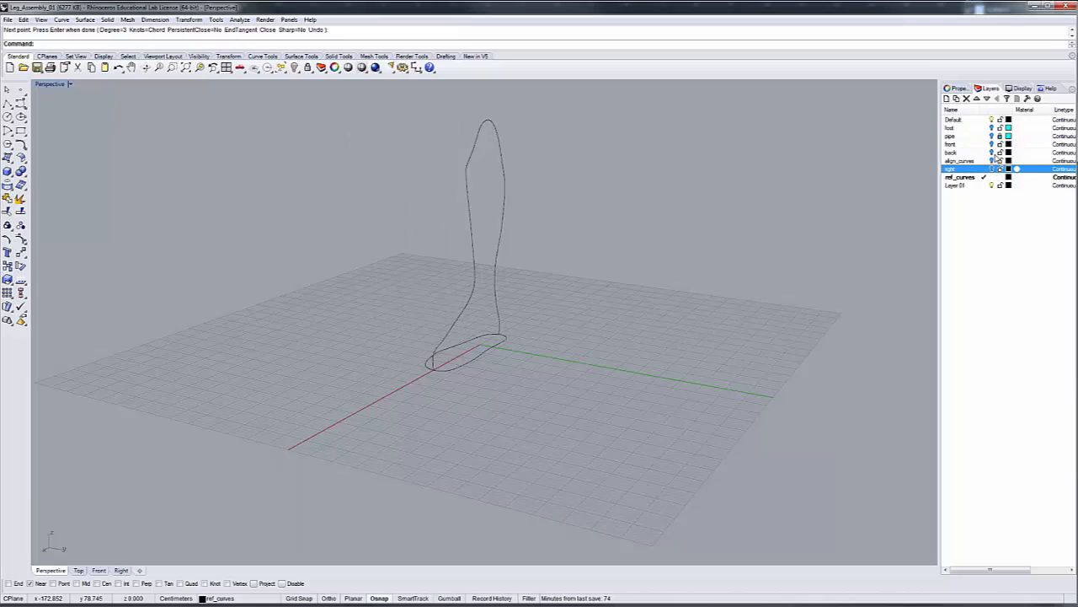
left_click(992, 145)
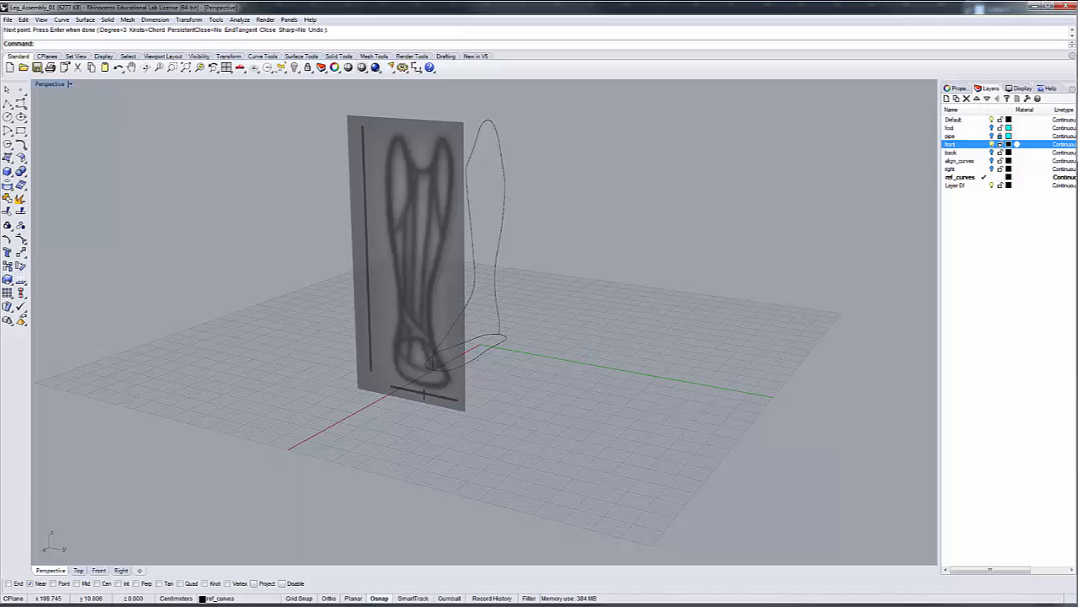
left_click(121, 571)
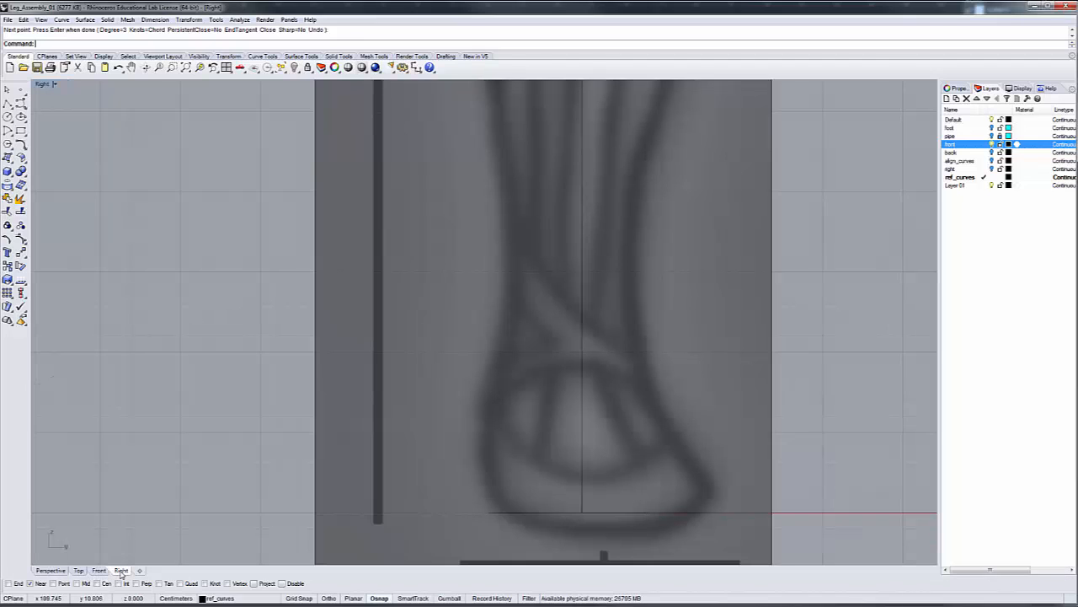
scroll(486, 470, "down", 3)
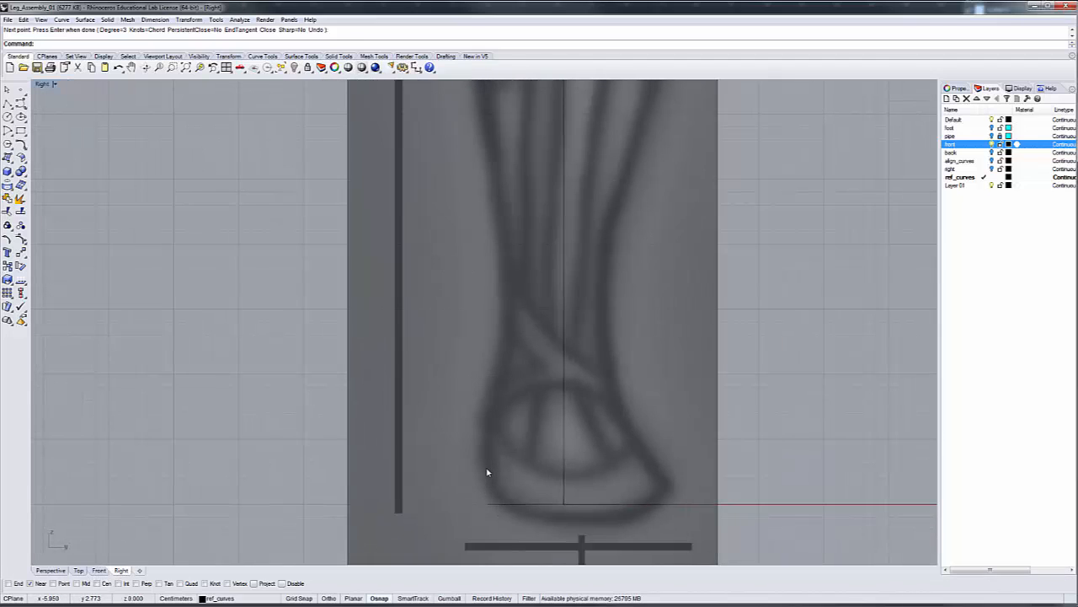
- Start an interpolated curve in the Perspective view, snapped to the footprint curve where it meets the green axis
scroll(487, 472, "down", 2)
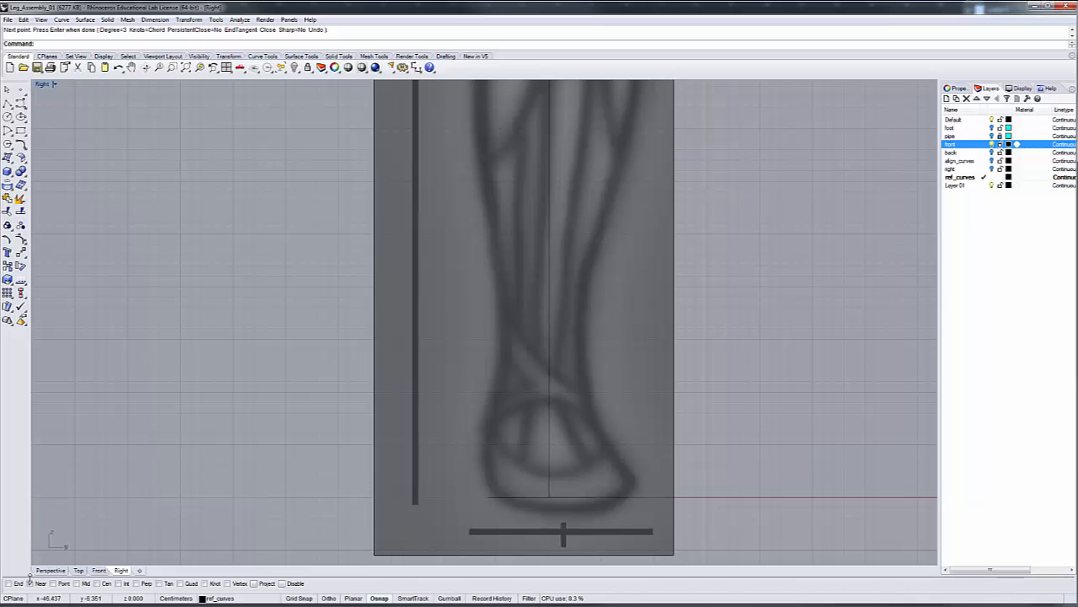
left_click(50, 571)
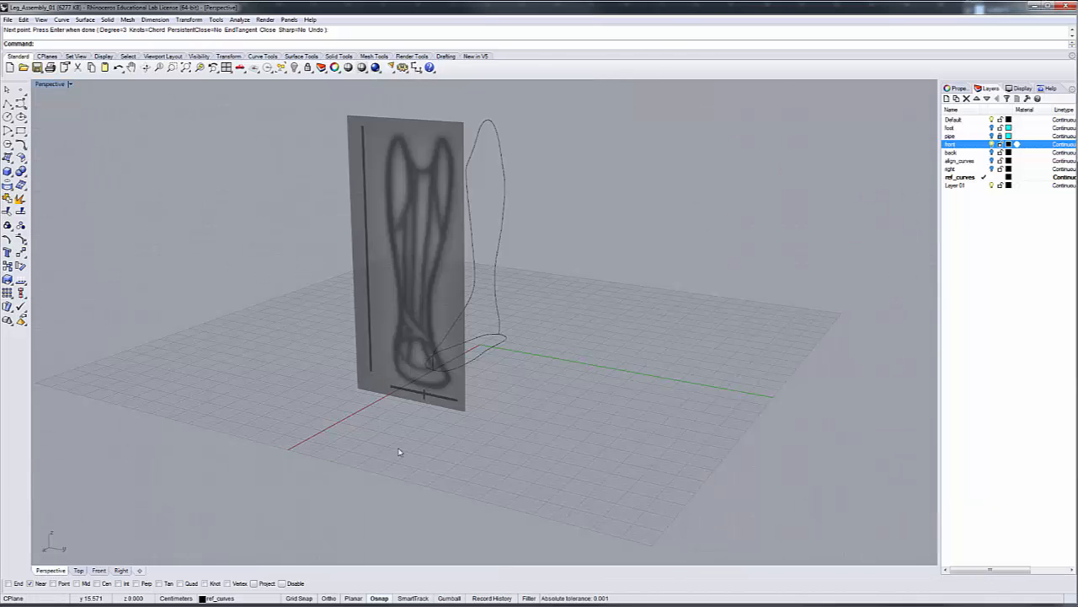
scroll(510, 364, "up", 4)
scroll(501, 358, "up", 3)
right_click_drag(498, 383, 473, 408)
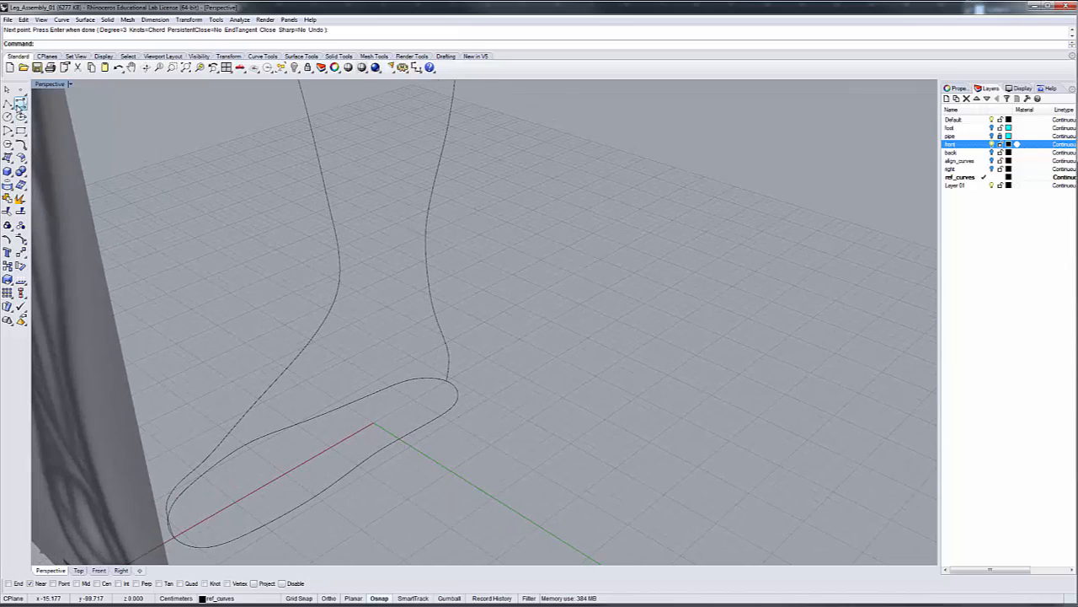
left_click(21, 102)
left_click(47, 105)
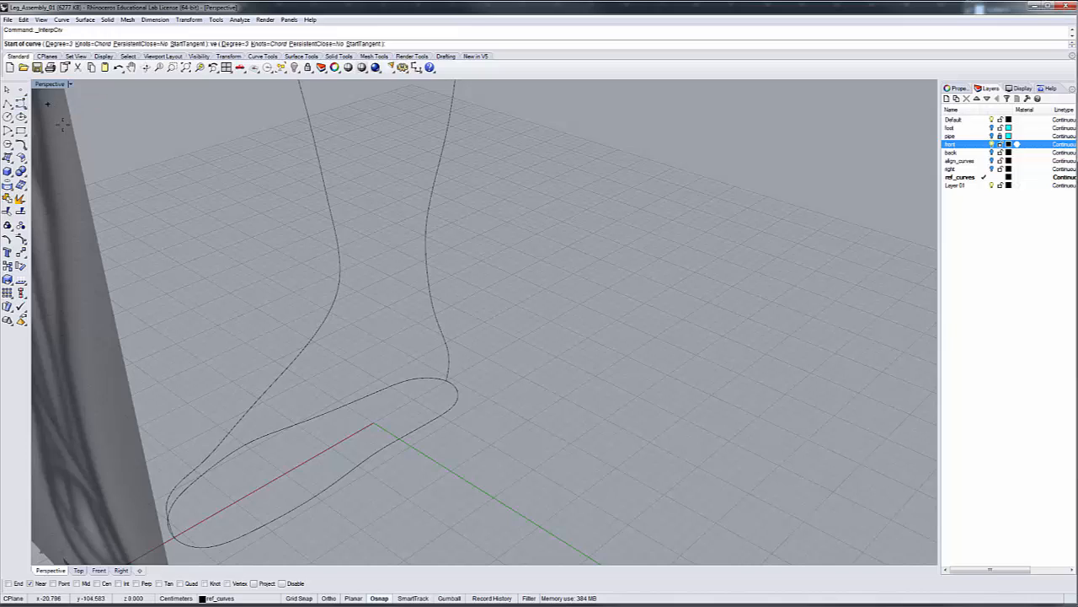
left_click(401, 437)
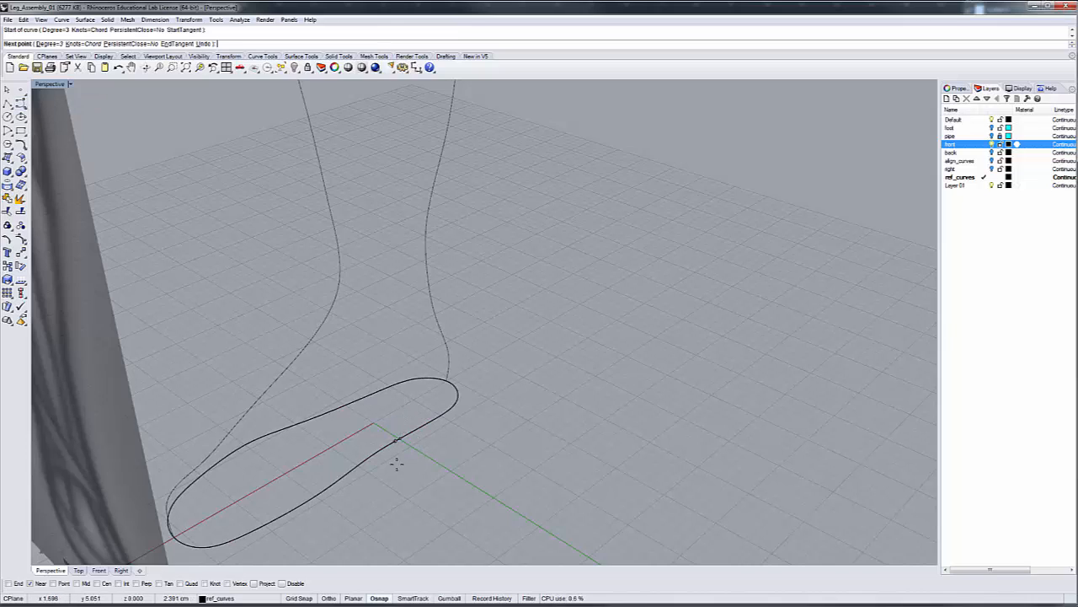
- Continue the curve in the Right view, tracing the front reference image up past the ankle and along the calf's outer edge
left_click(121, 570)
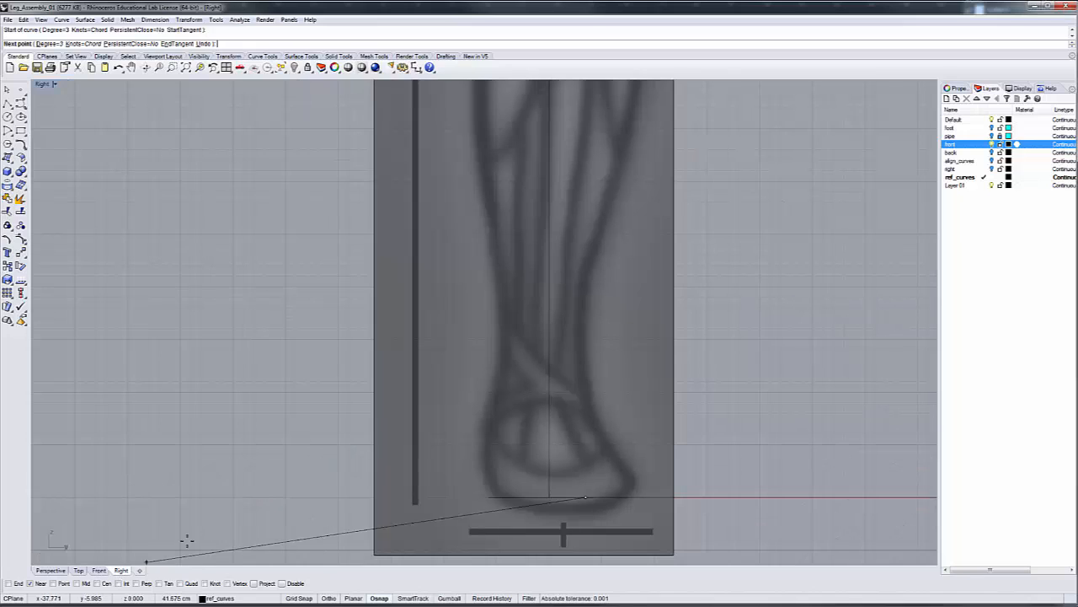
left_click(587, 426)
left_click(581, 378)
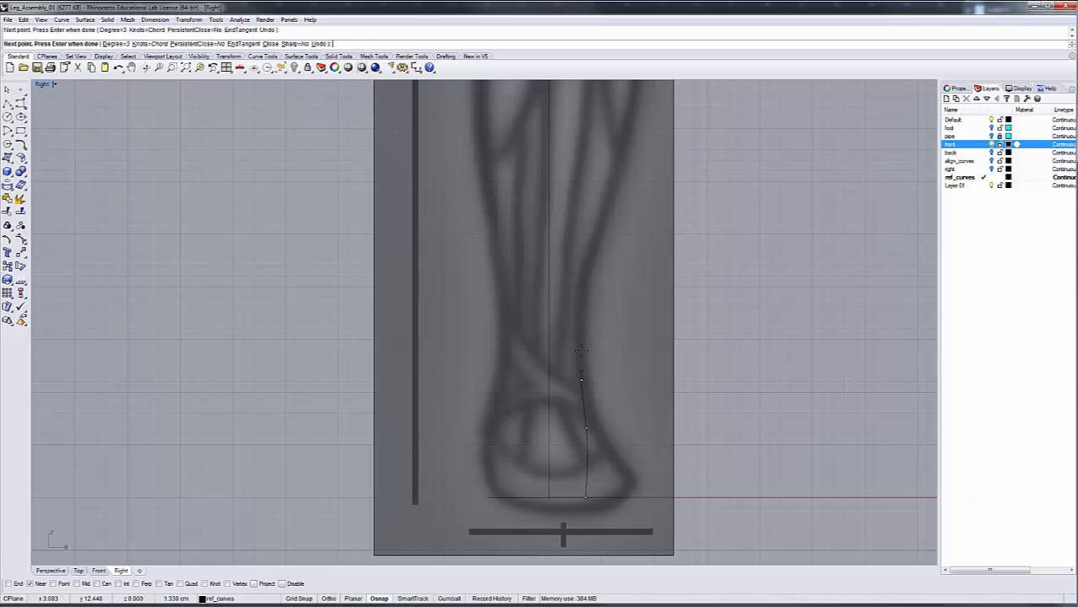
left_click(577, 315)
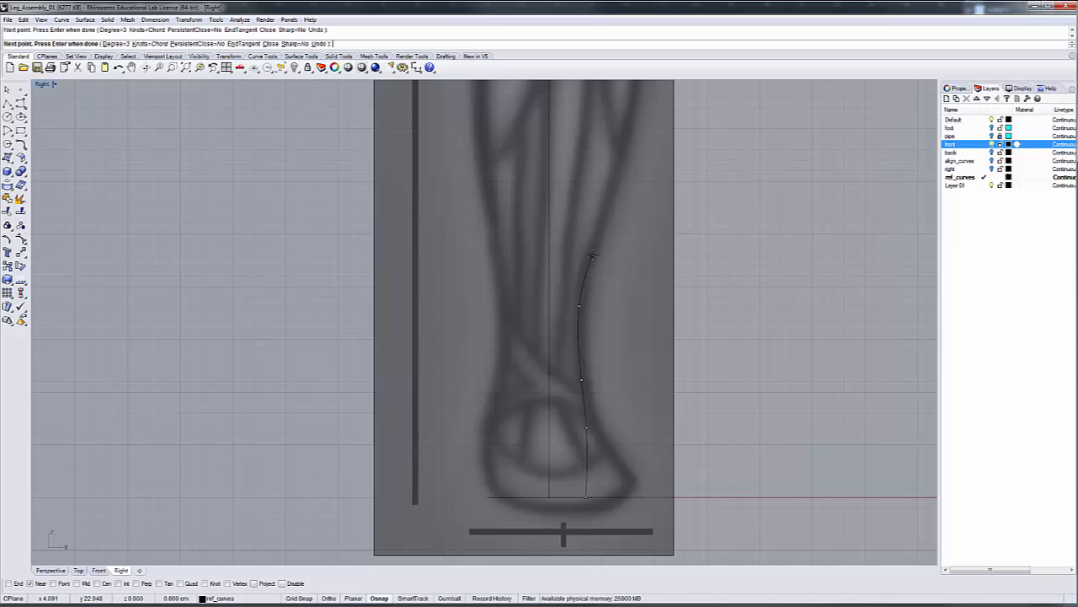
left_click(615, 179)
- Trace over both knee lobes and the notch, down the opposite side, and finish snapped to the footprint curve in the Perspective view
right_click_drag(616, 179, 609, 339)
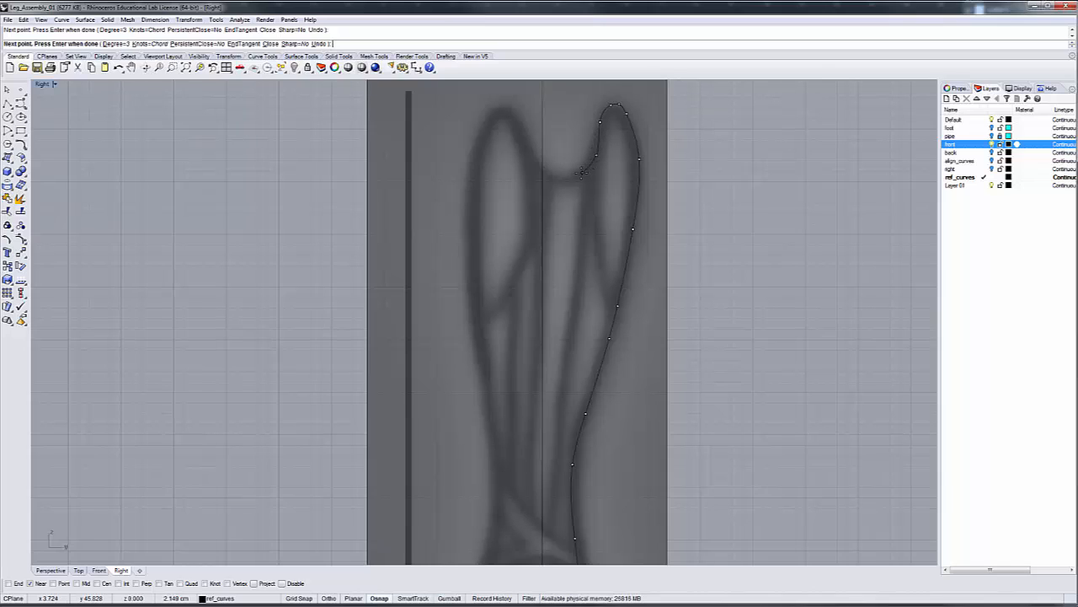
left_click(549, 175)
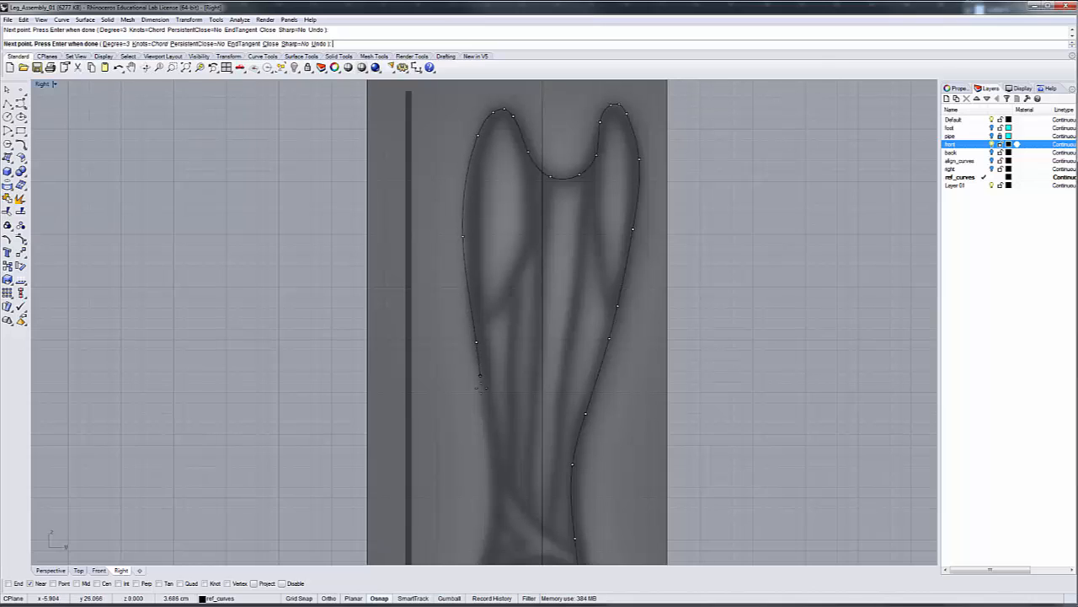
right_click_drag(489, 442, 503, 251)
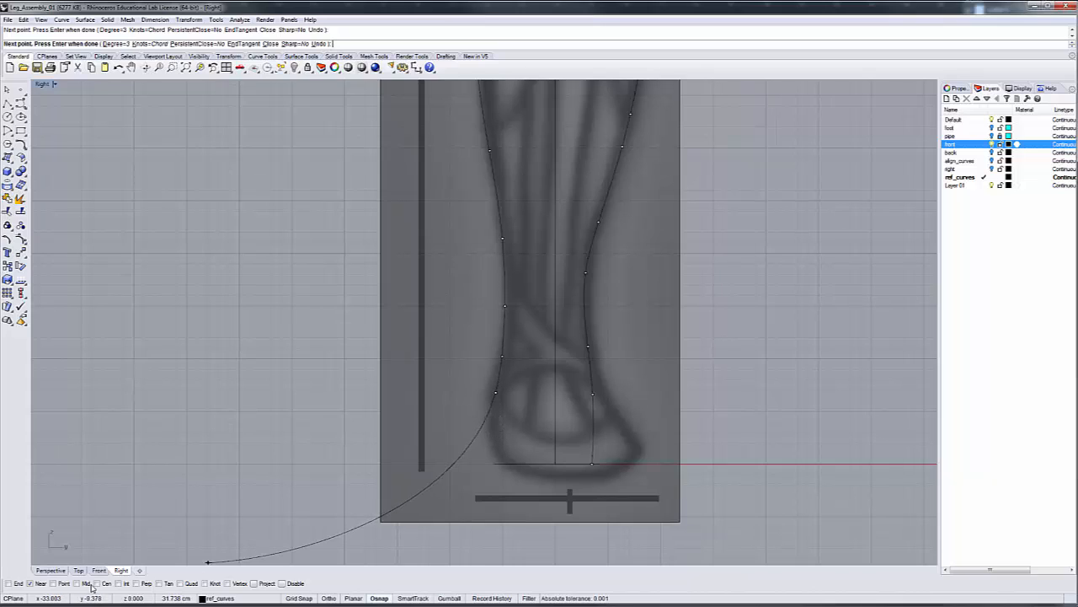
left_click(52, 572)
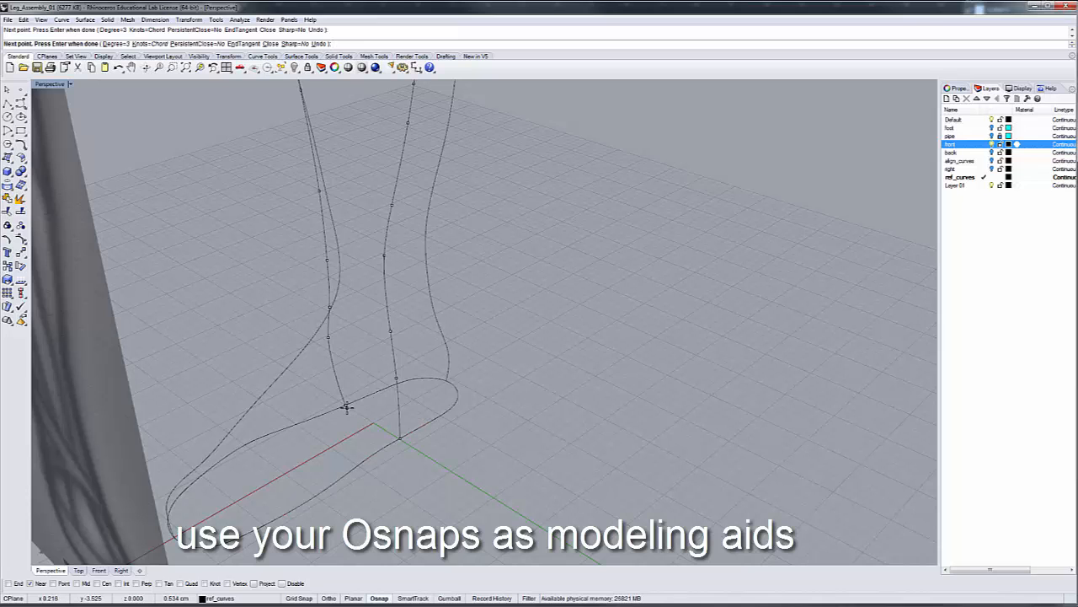
key("Return")
- Show the control points of the newly traced front profile curve
right_click_drag(378, 447, 481, 460)
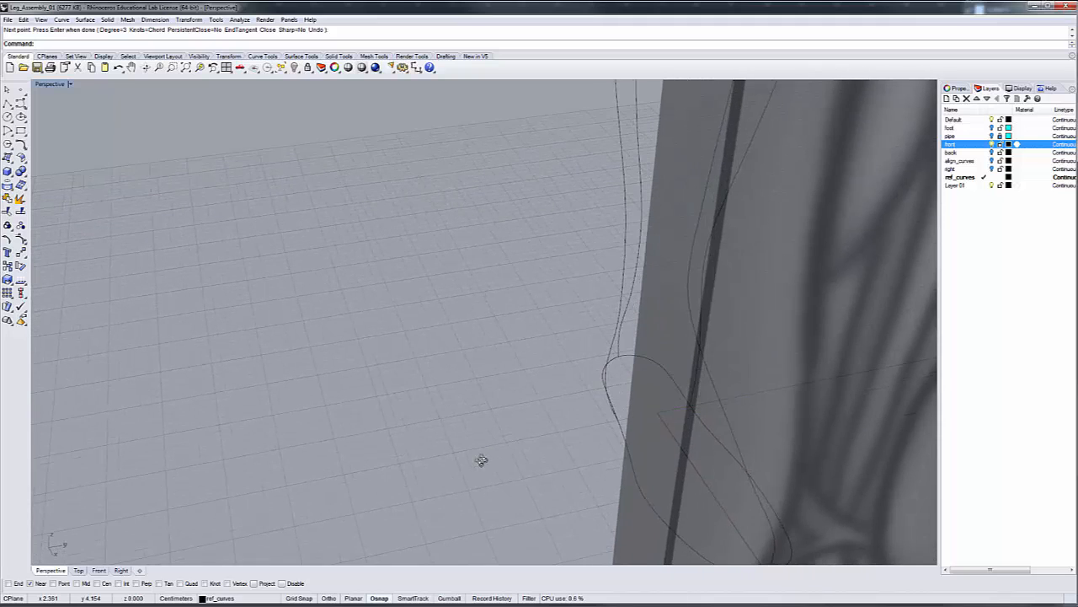
left_click(612, 350)
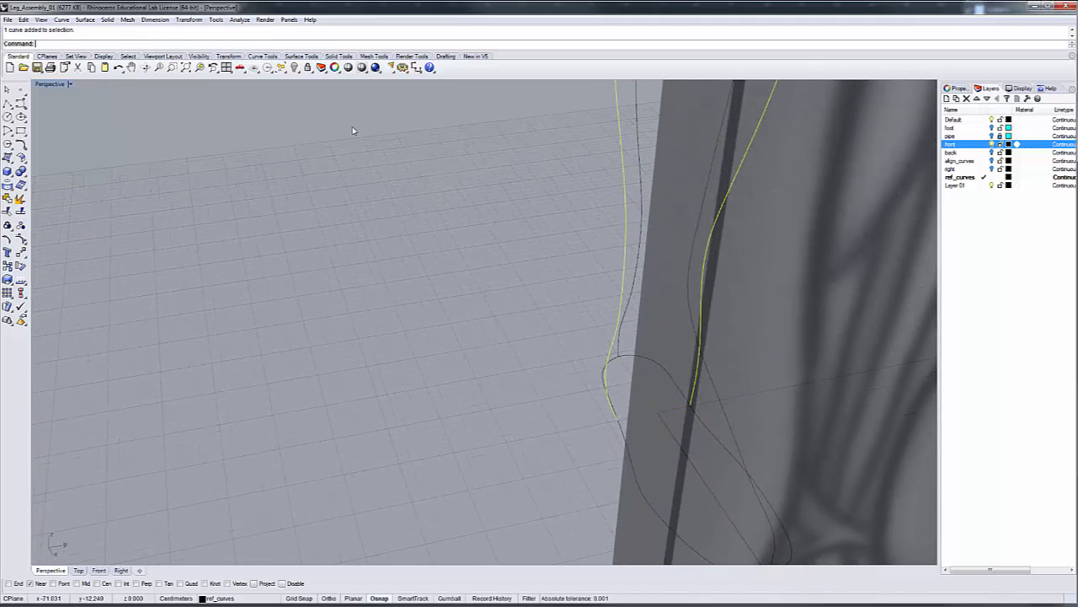
right_click(279, 43)
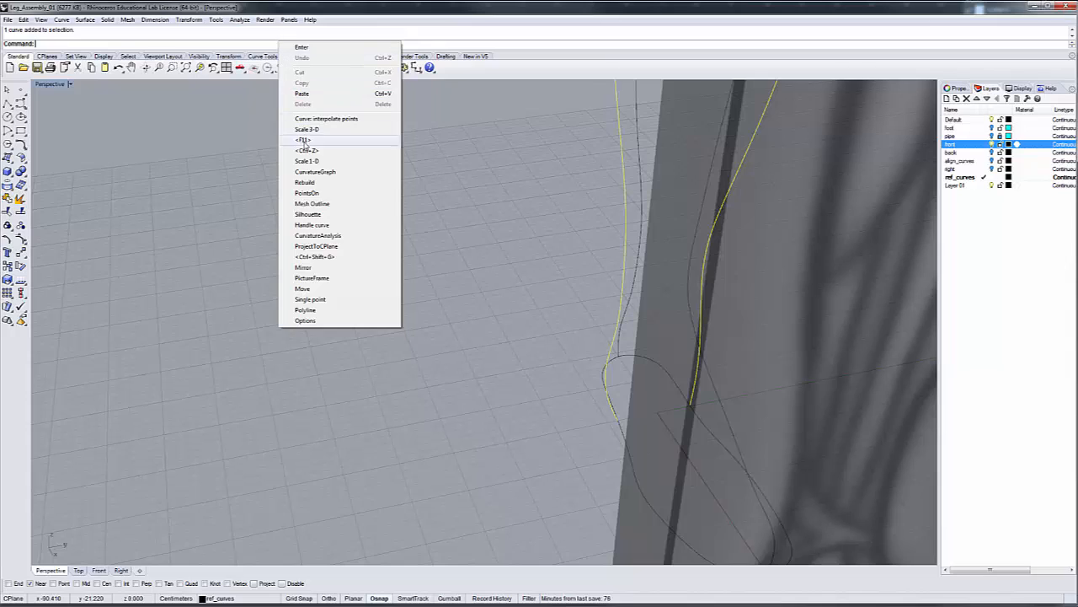
left_click(308, 192)
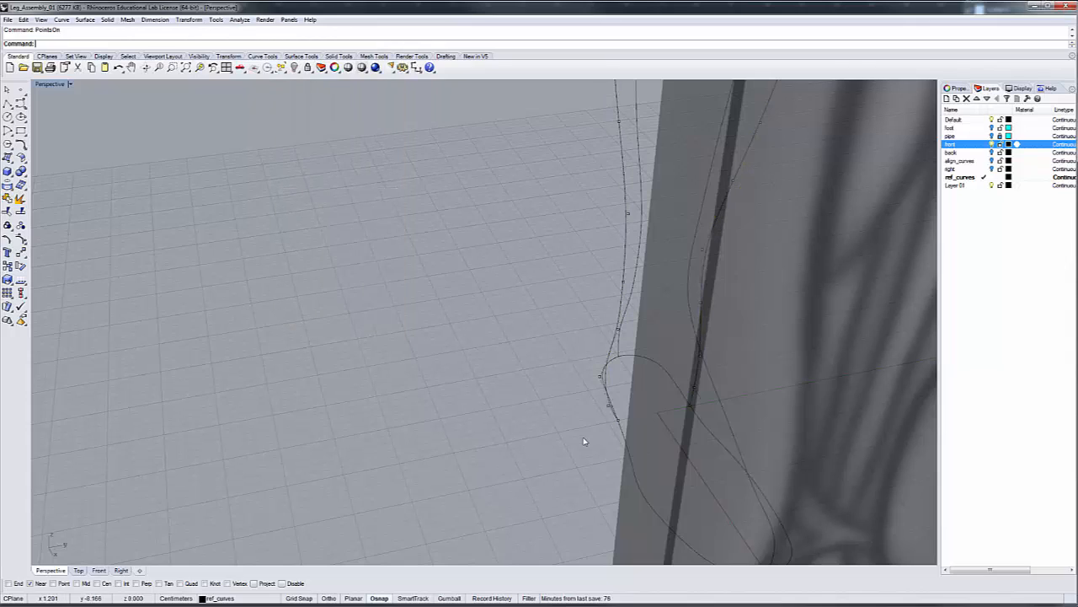
- Delete the two control points just above the front profile curve's finishing end on the footprint
right_click_drag(584, 441, 625, 393)
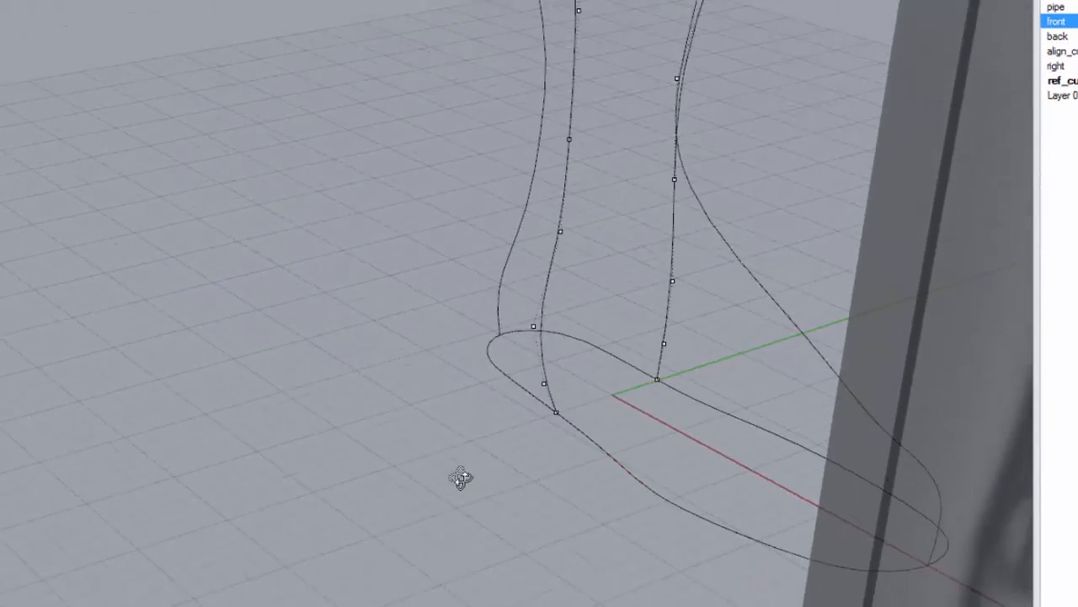
right_click_drag(461, 478, 471, 469)
right_click_drag(549, 369, 553, 312)
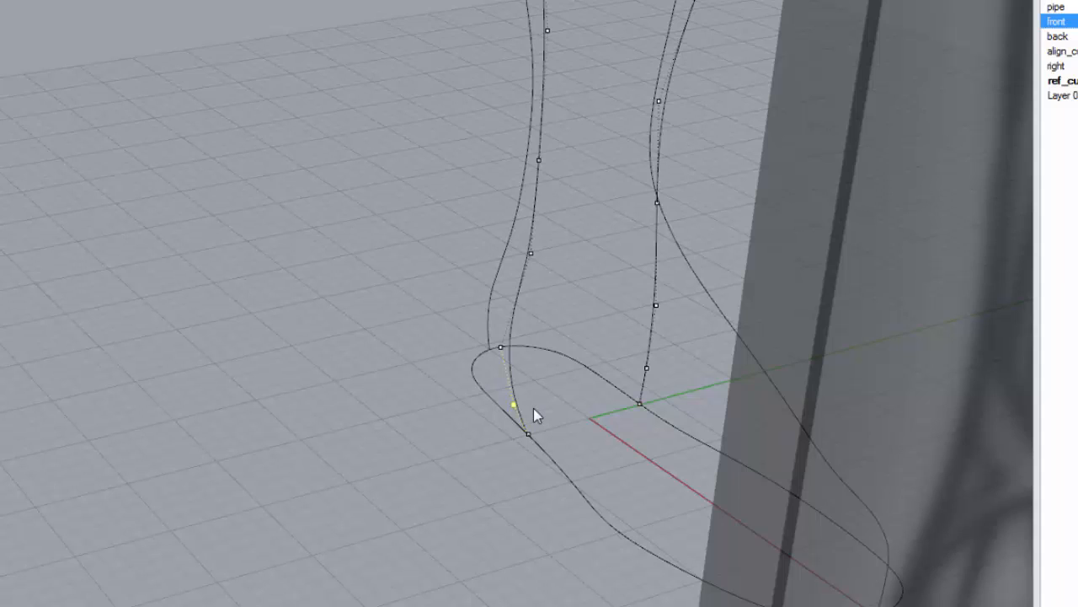
right_click_drag(532, 404, 546, 453)
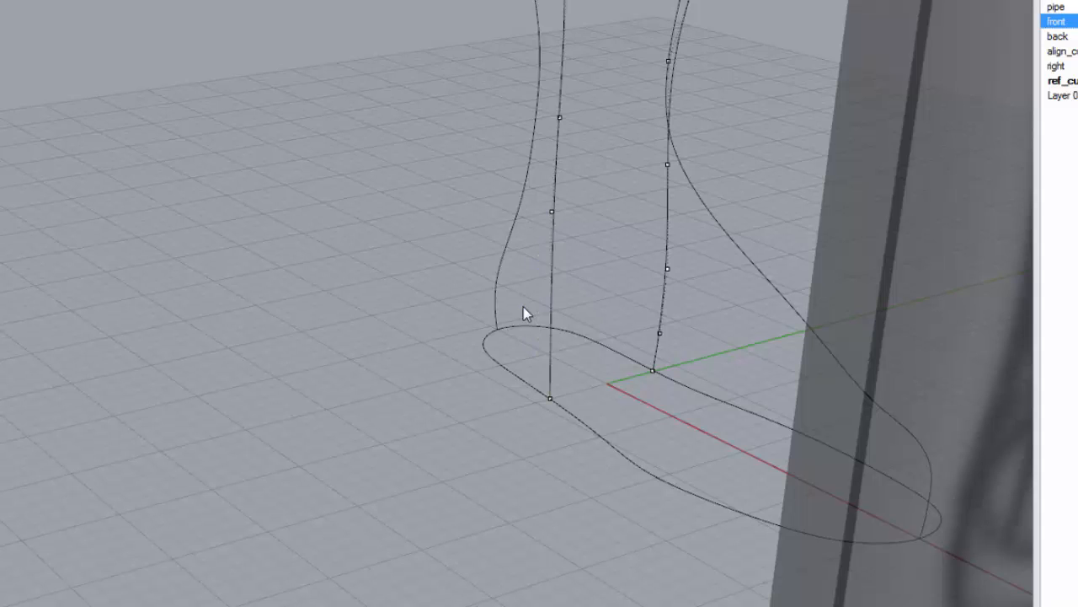
right_click_drag(523, 308, 573, 371)
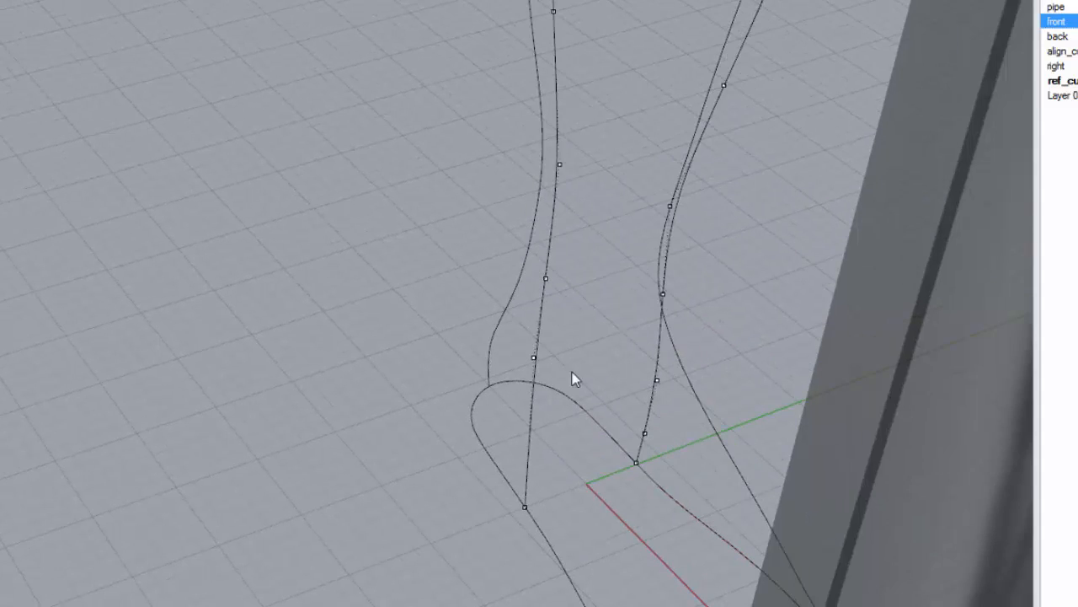
- Undo the last control point deletion and move the restored point vertically upward to smooth the curve at the ankle
key("ctrl+z")
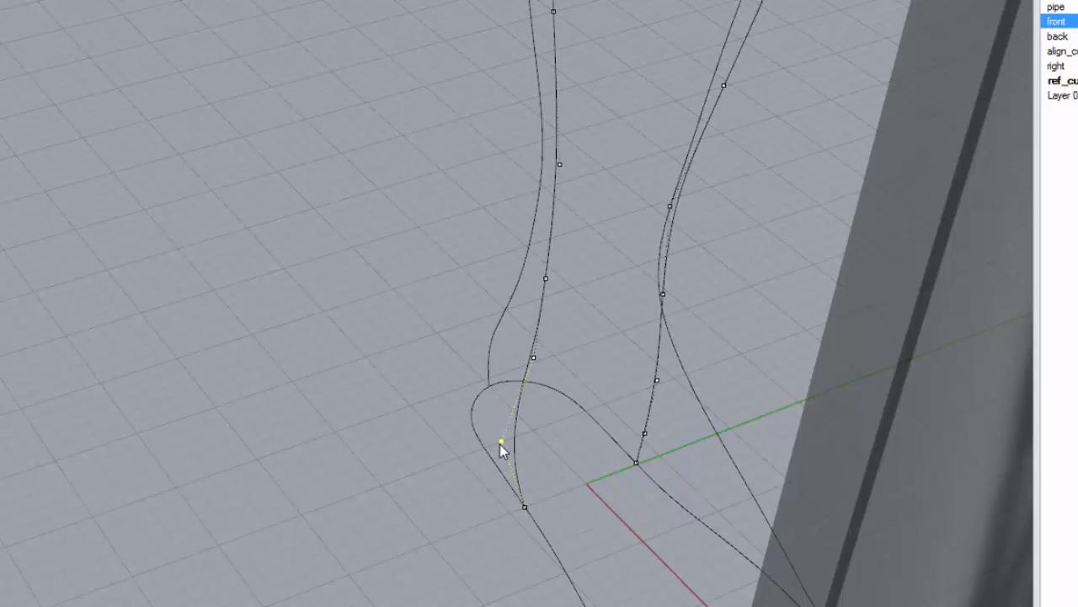
left_click_drag(500, 442, 508, 402, "ctrl")
right_click_drag(532, 443, 428, 432)
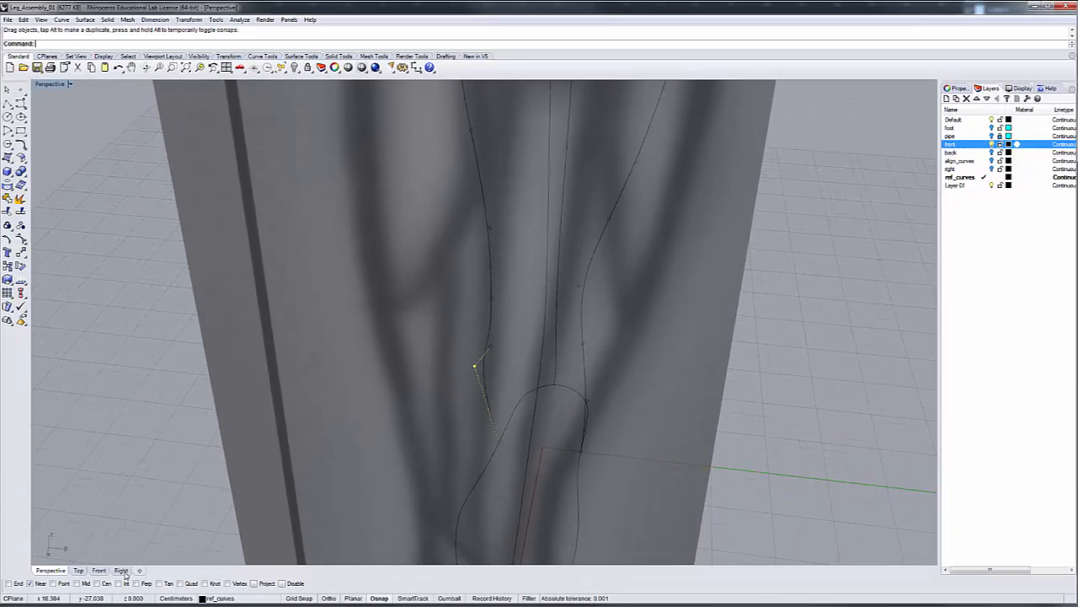
- In the Right view, move the selected ankle control point slightly inward with Ortho on to fit the reference outline
left_click(121, 570)
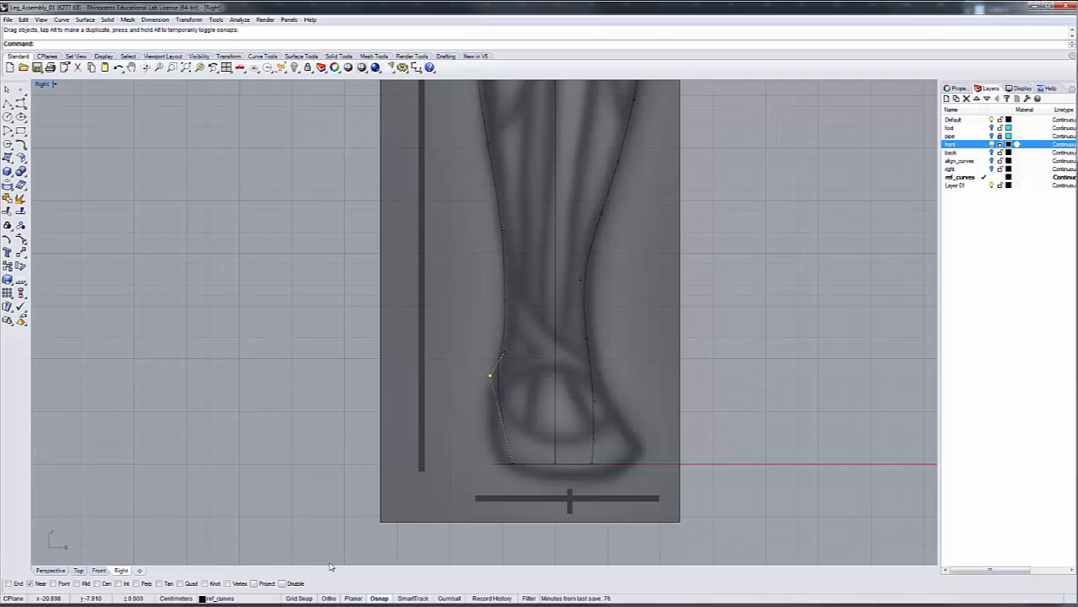
scroll(506, 385, "up", 3)
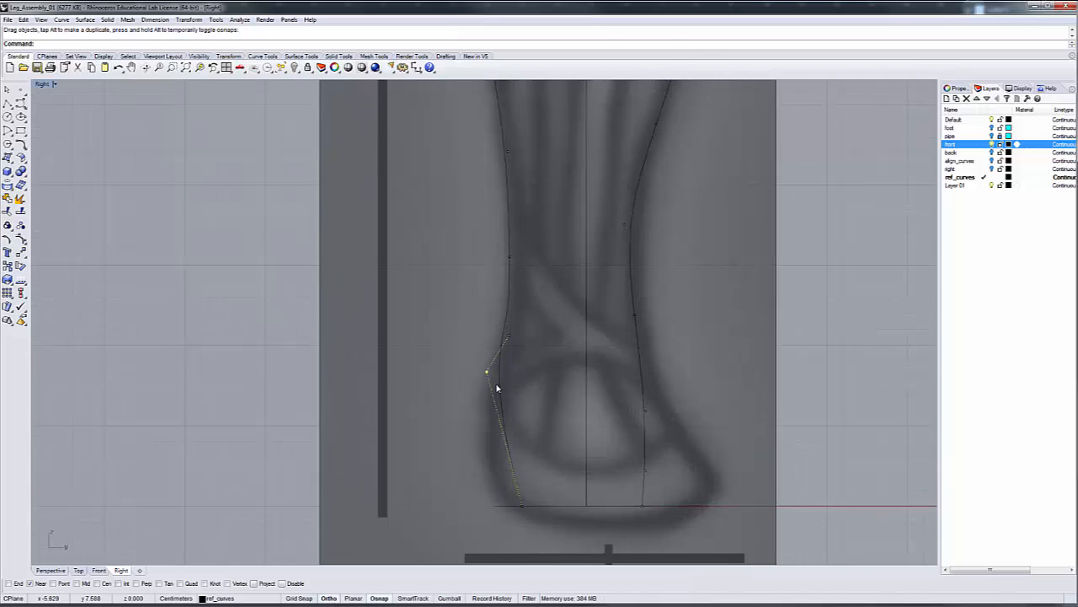
left_click_drag(484, 371, 490, 369)
- Hide the front layer and turn off the curve's control points in the Perspective view
scroll(565, 463, "down", 10)
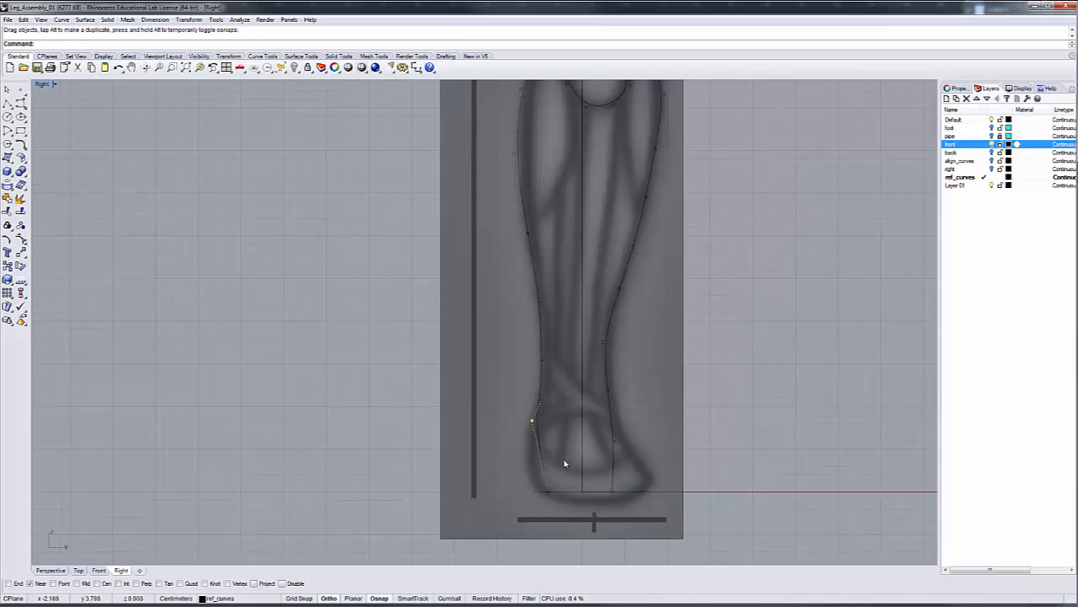
mouse_move(606, 372)
right_mouse_down()
mouse_move(593, 386)
mouse_move(603, 372)
right_mouse_up()
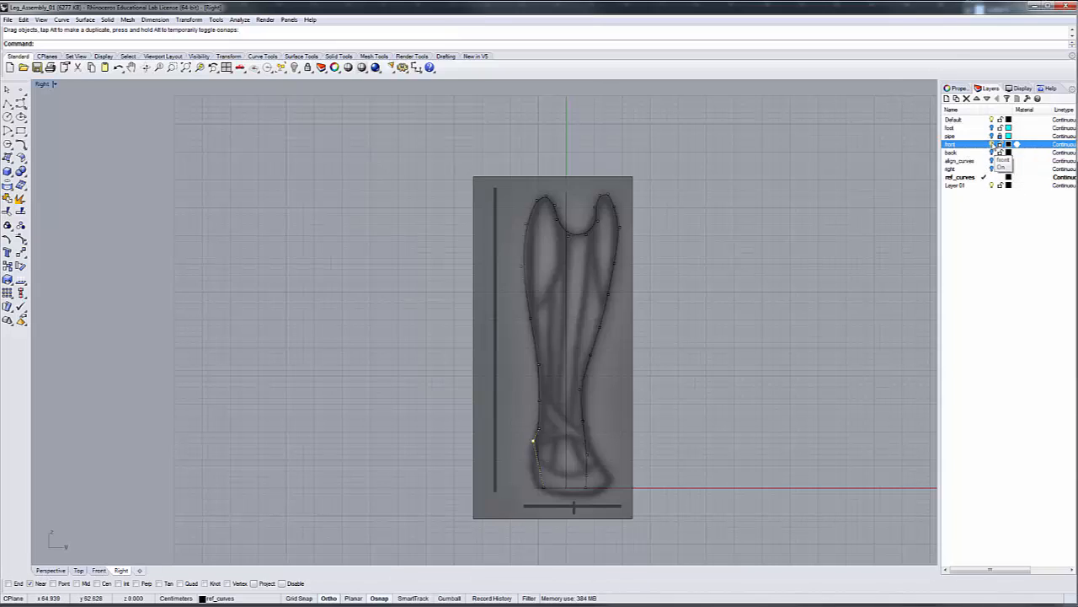
left_click(993, 144)
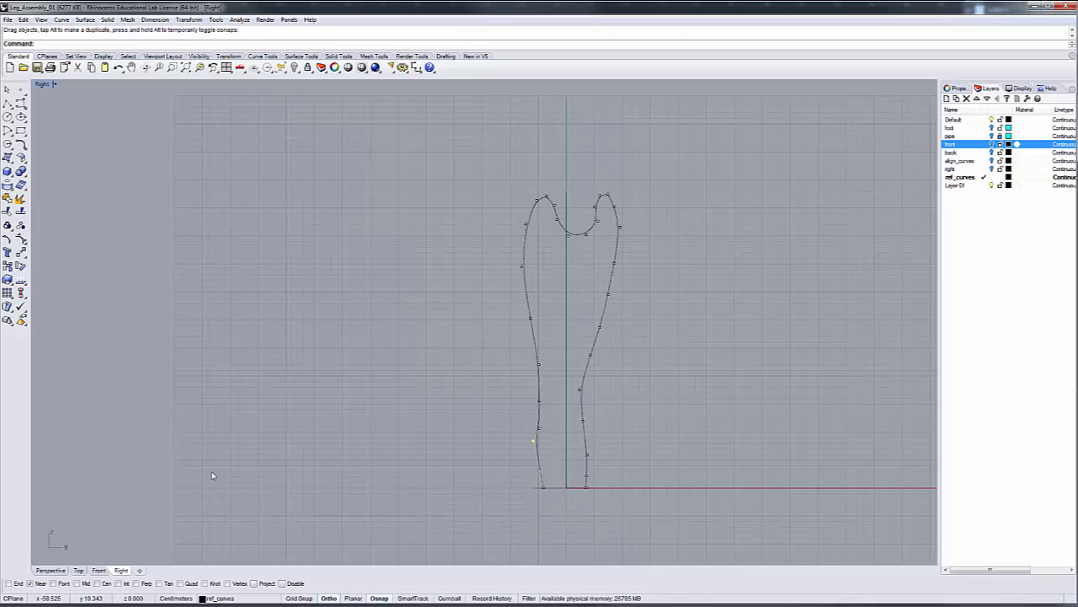
left_click(59, 571)
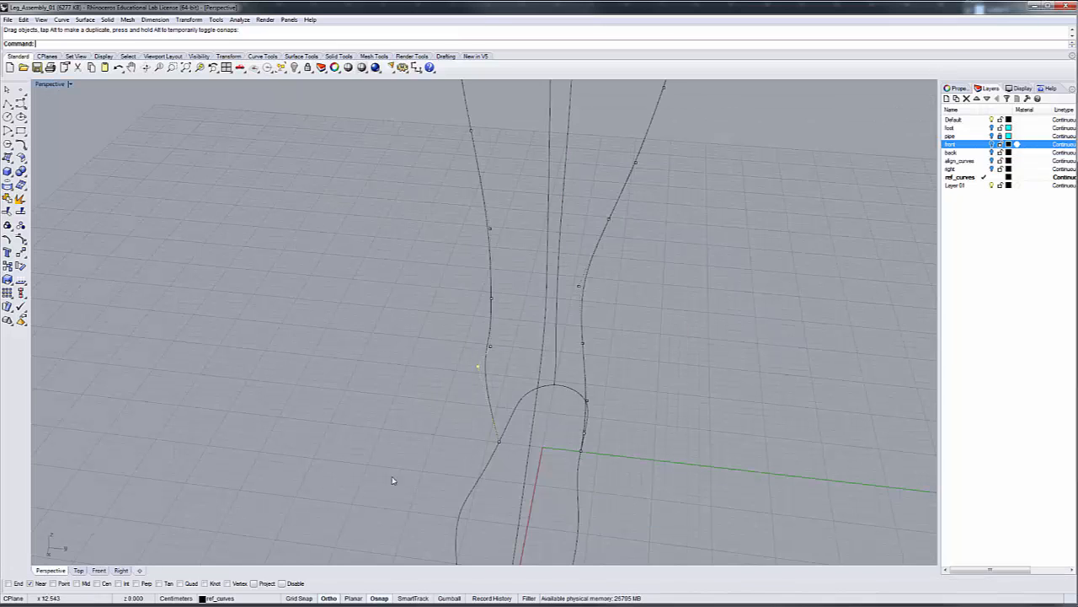
scroll(551, 469, "down", 5)
right_click_drag(555, 423, 406, 427)
key("F11")
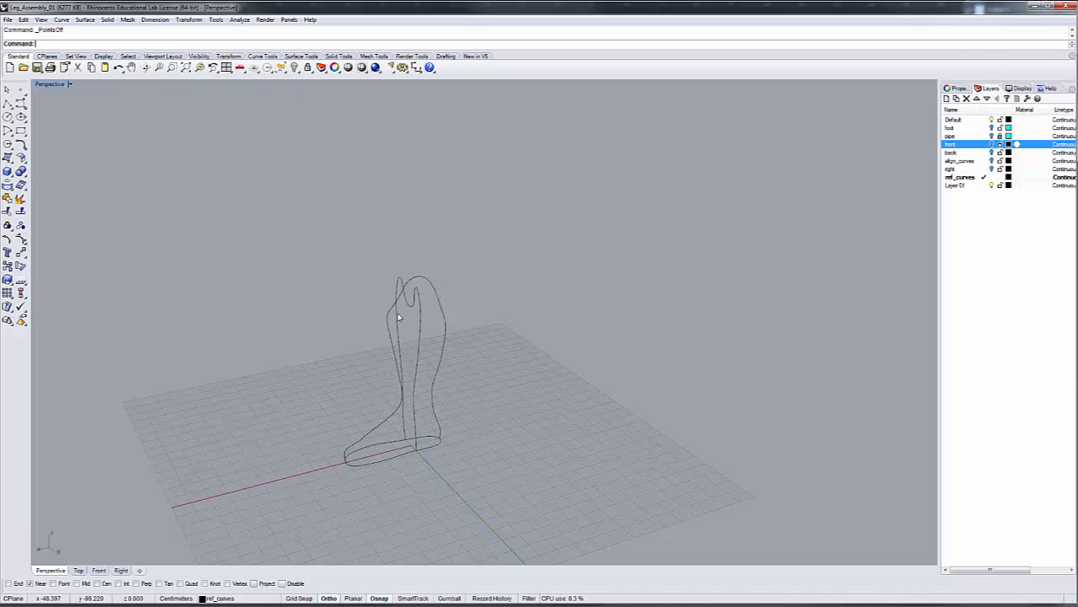
- Start an interpolated curve snapped Near to the side profile at the front of the knee and pass it through one peak of the front profile
scroll(404, 335, "down", 2)
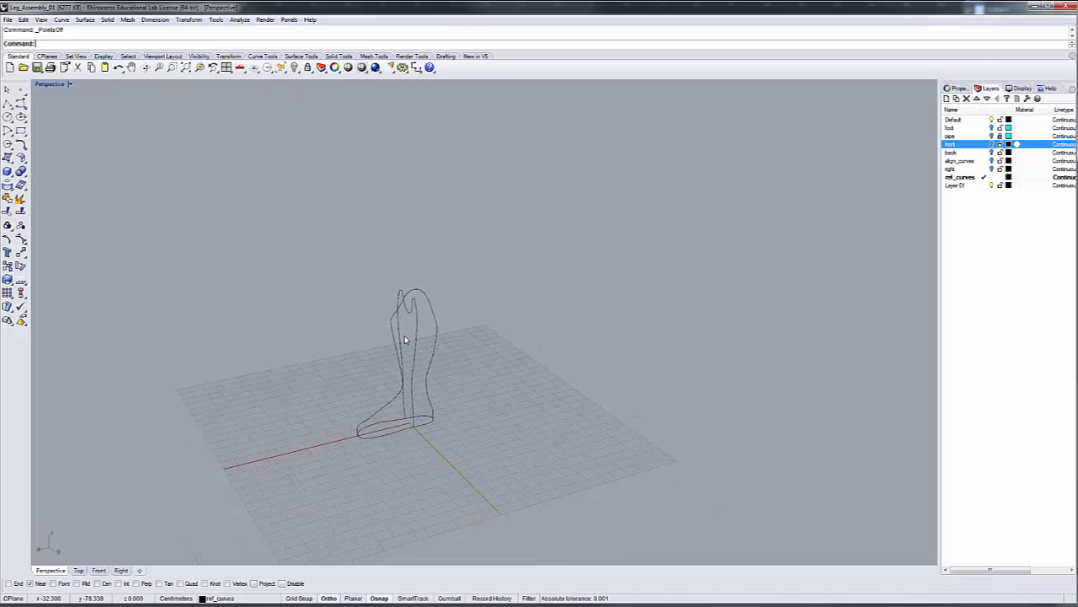
scroll(405, 335, "up", 7)
right_click_drag(407, 331, 496, 308)
scroll(496, 307, "up", 3)
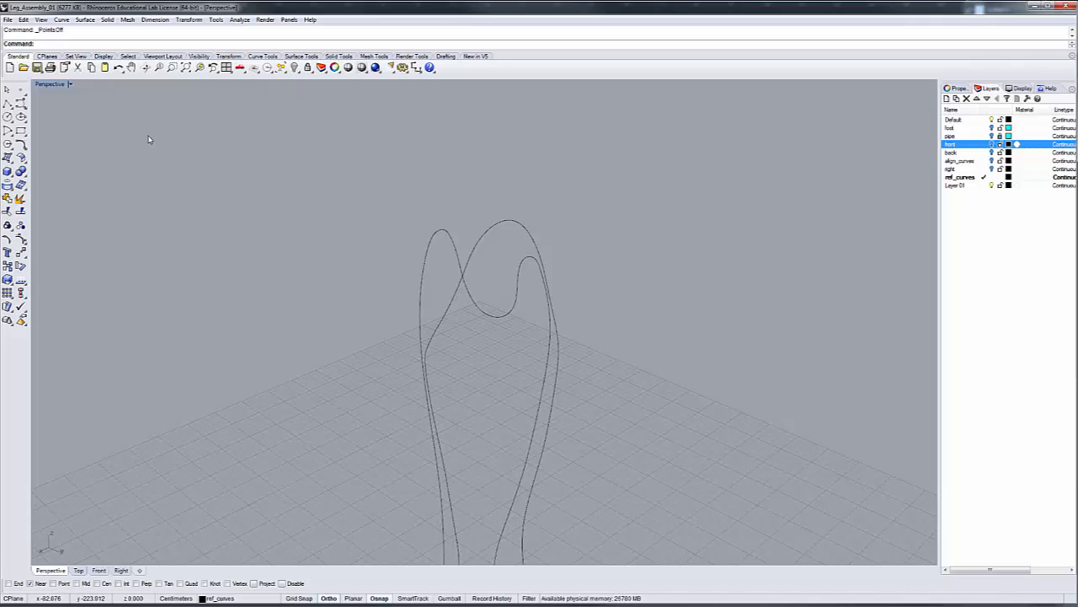
left_click(19, 102)
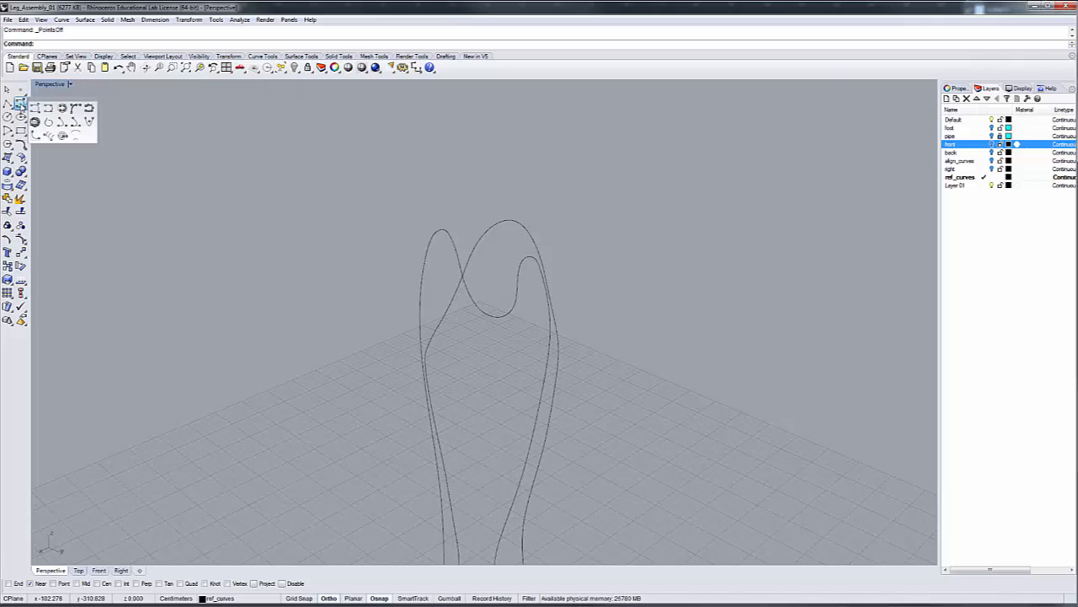
left_click(48, 107)
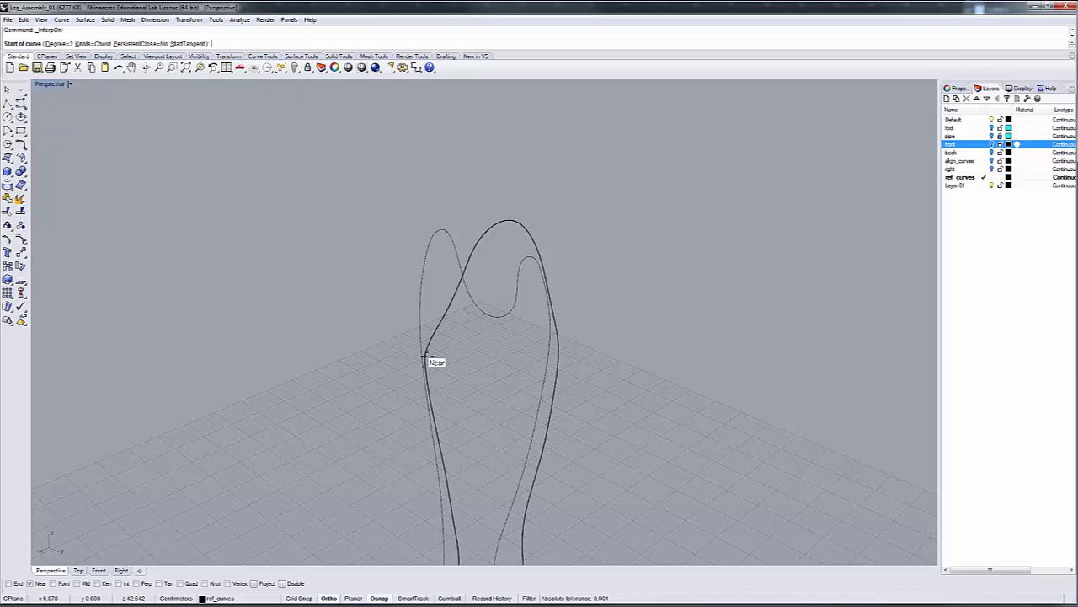
left_click(425, 354)
mouse_move(504, 338)
right_mouse_down()
mouse_move(500, 362)
mouse_move(460, 371)
mouse_move(487, 345)
right_mouse_up()
left_click(471, 525)
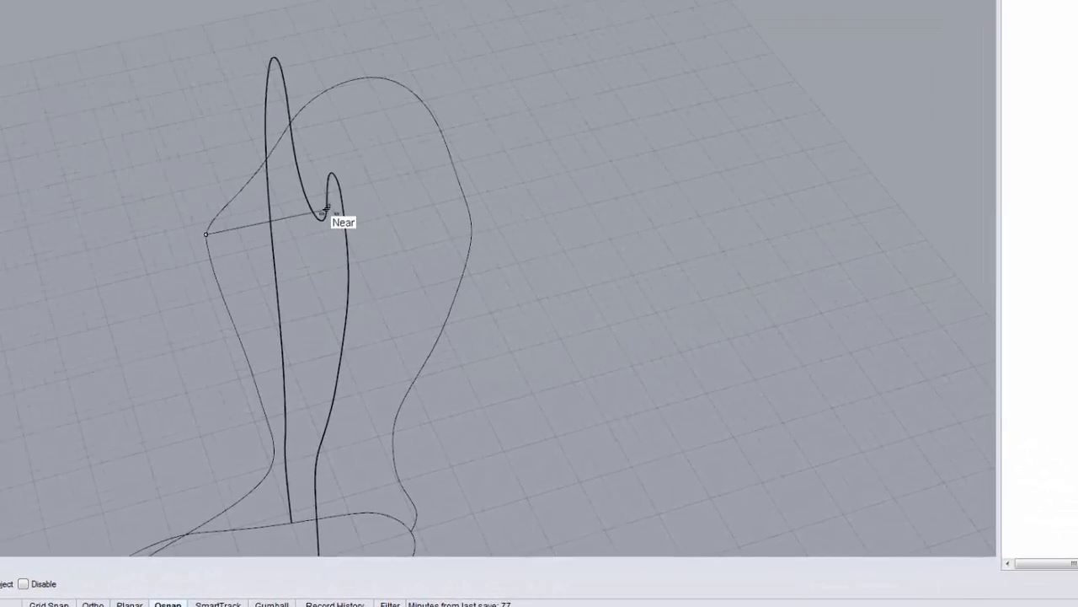
right_click_drag(373, 173, 383, 130)
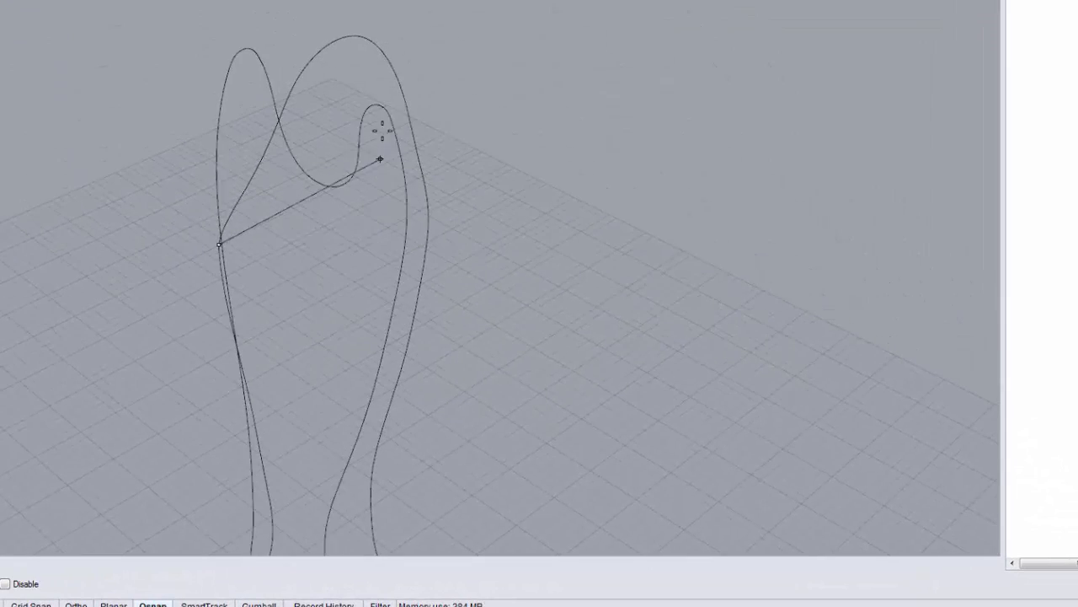
left_click(374, 103)
- Continue the knee curve through the back of the side profile and the other front-profile peak, and close it at its start point
right_click_drag(390, 123, 264, 160)
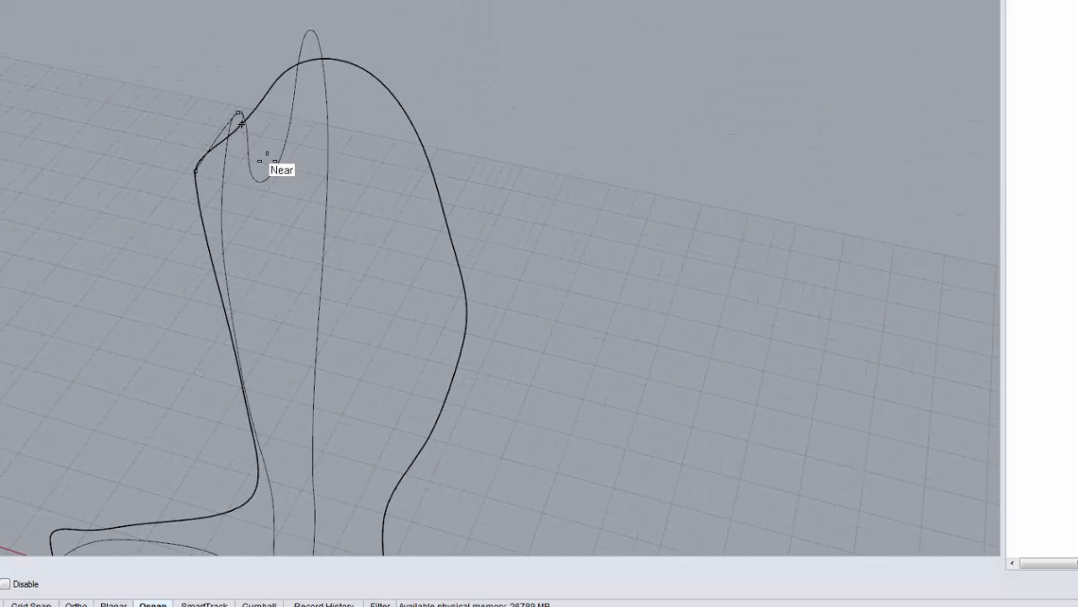
left_click(463, 289)
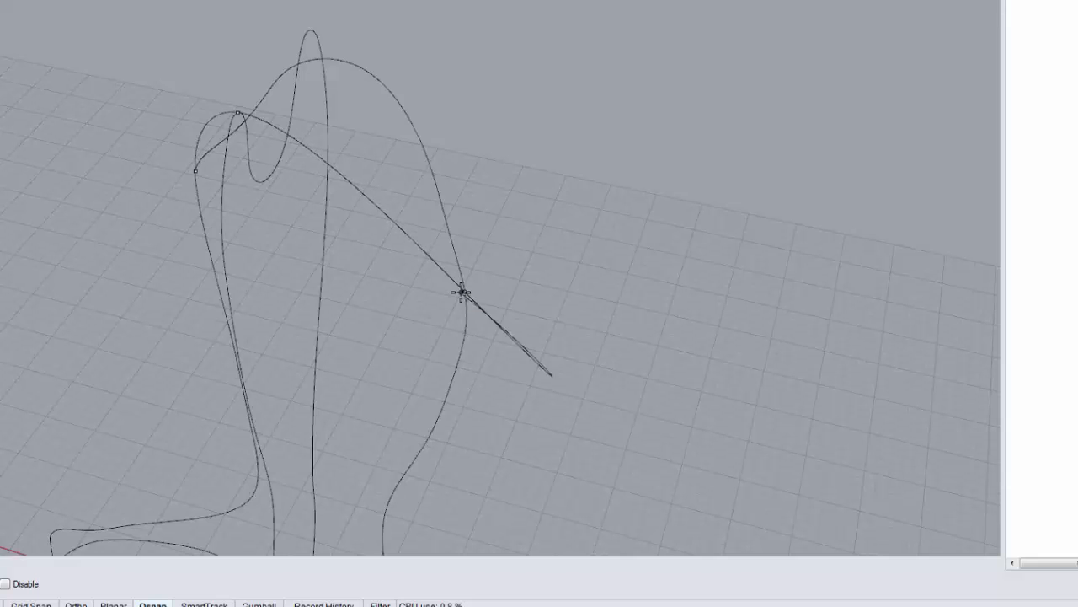
right_click_drag(486, 255, 290, 221)
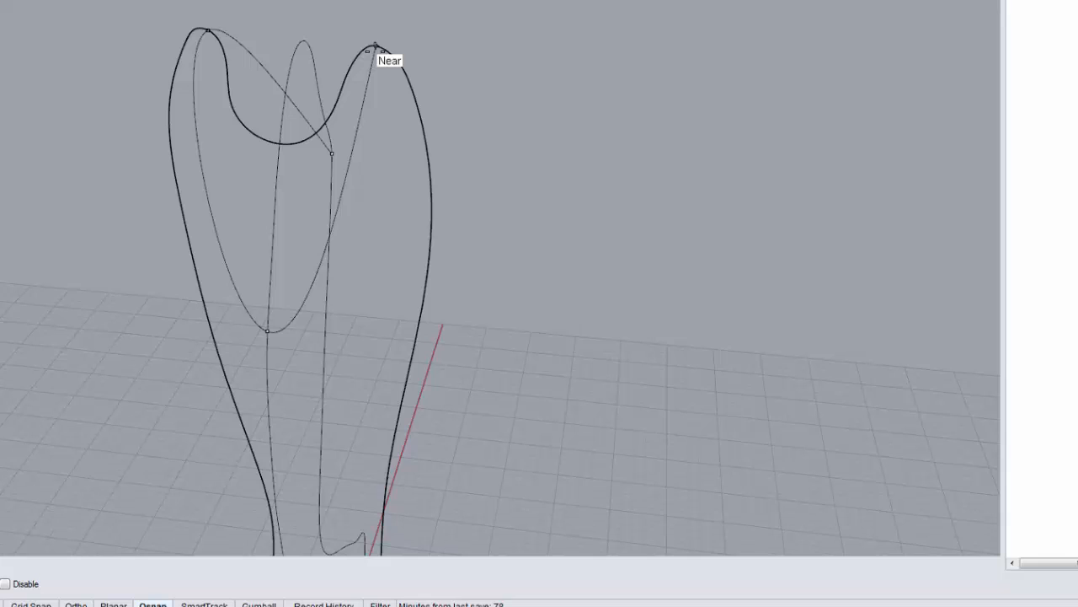
left_click(375, 46)
right_click_drag(388, 41, 48, 96)
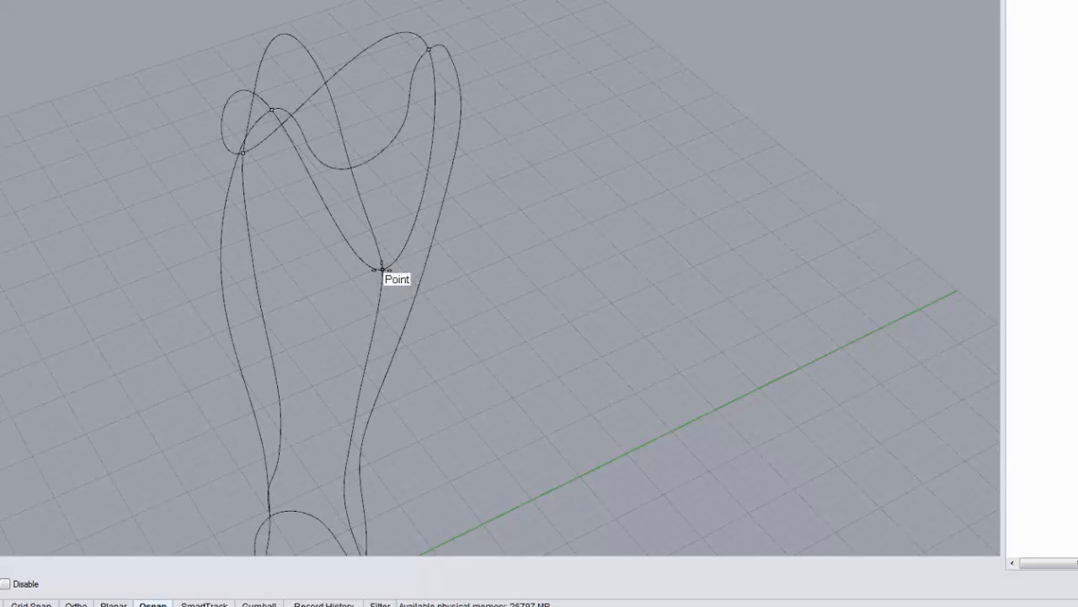
right_click_drag(390, 291, 1077, 261)
- Draw a closed interpolated curve around the foot from the instep to the heel, snapped Near to the side and front profile curves
scroll(85, 294, "down", 6)
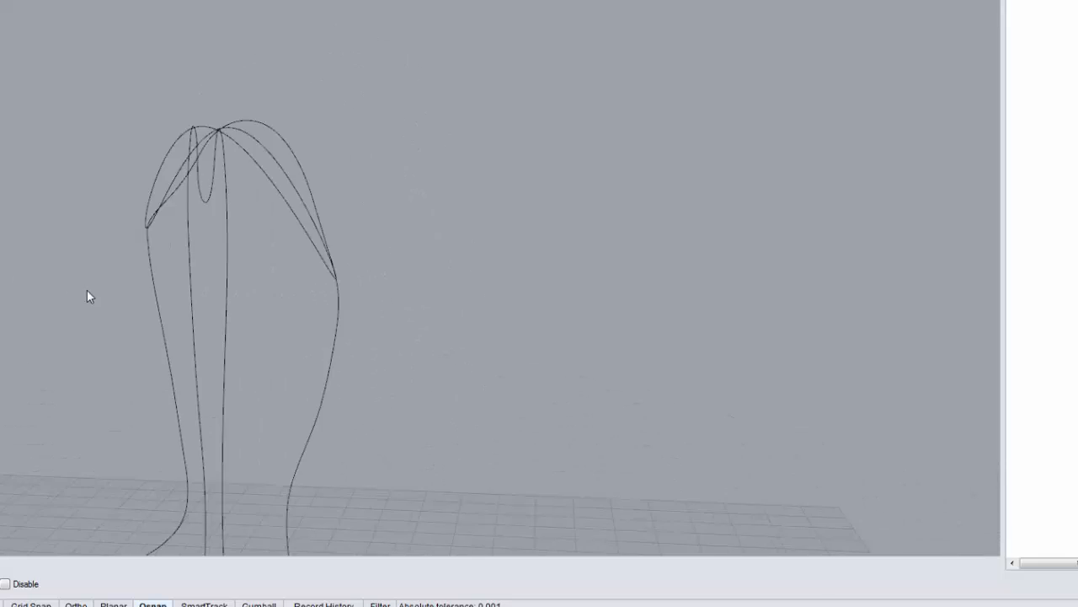
right_click_drag(85, 295, 142, 320)
scroll(70, 383, "down", 5)
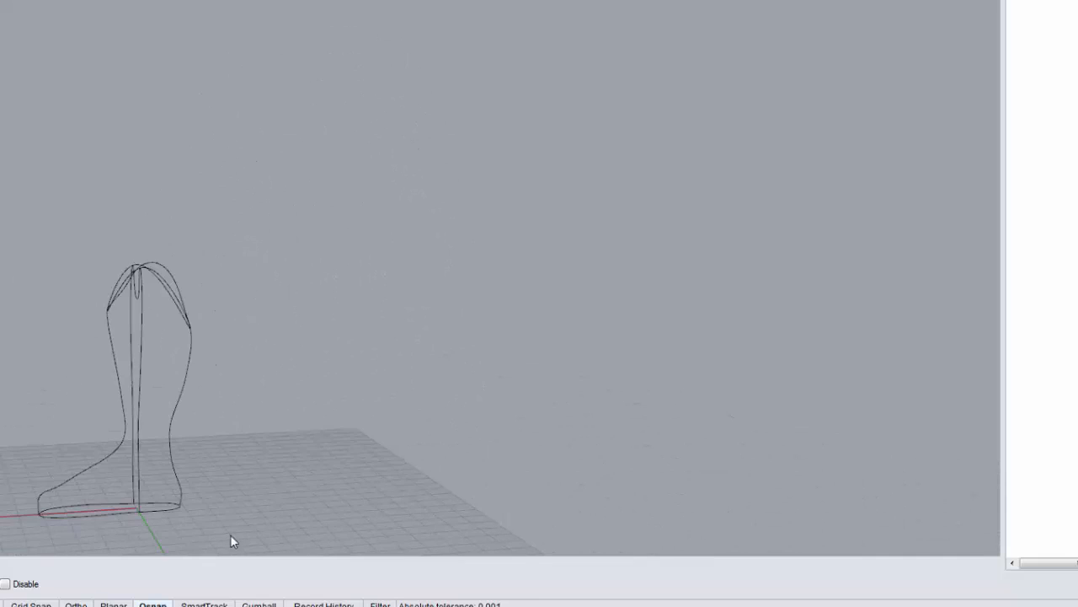
right_click_drag(230, 534, 181, 457)
right_click_drag(68, 475, 83, 419)
scroll(65, 491, "down", 4)
scroll(106, 507, "up", 12)
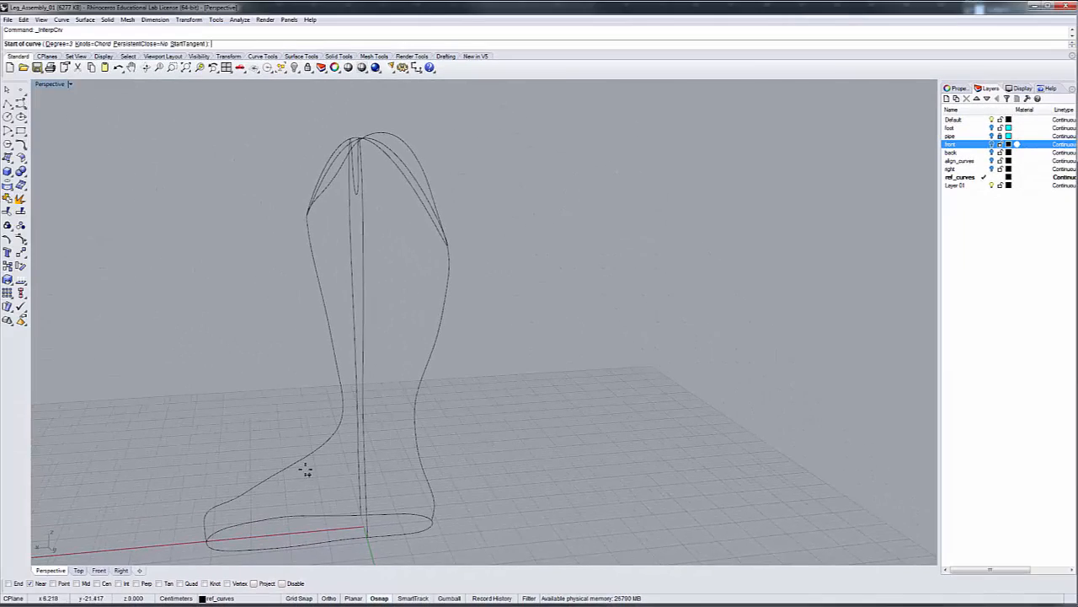
left_click(294, 462)
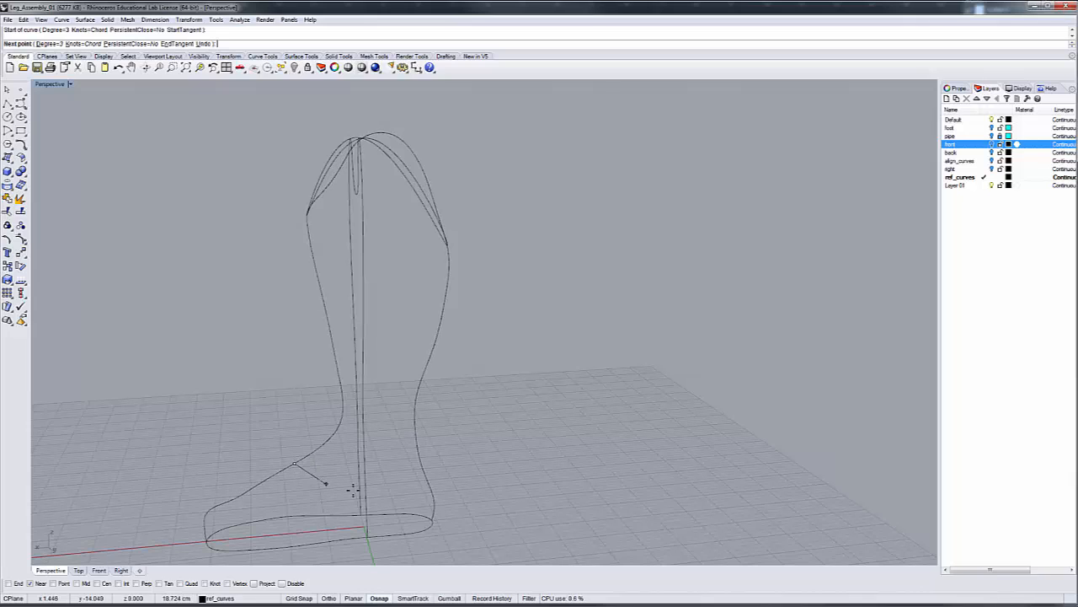
left_click(364, 487)
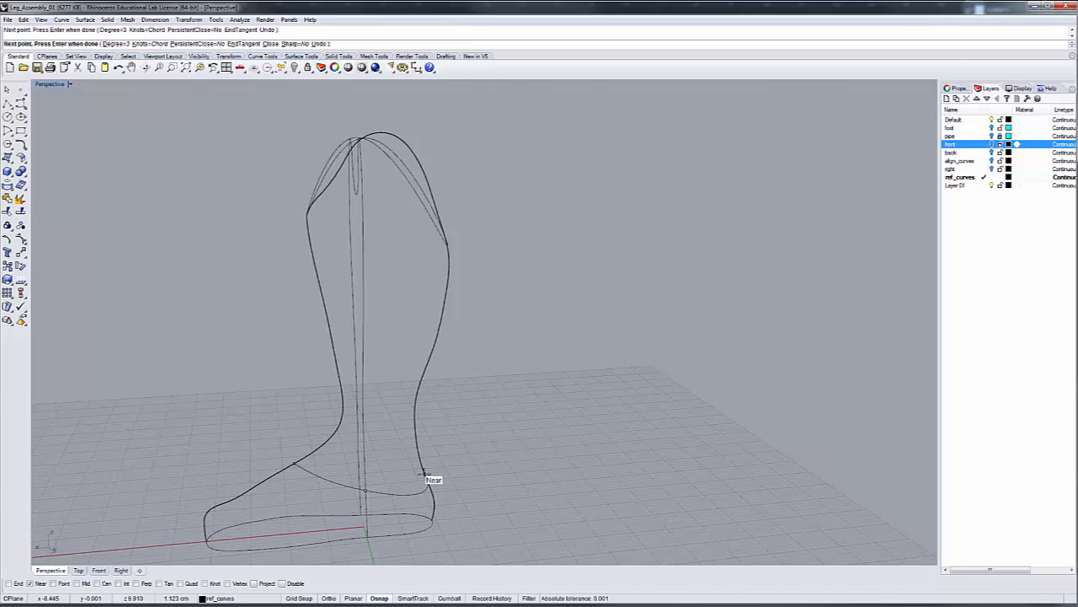
right_click_drag(433, 480, 176, 488)
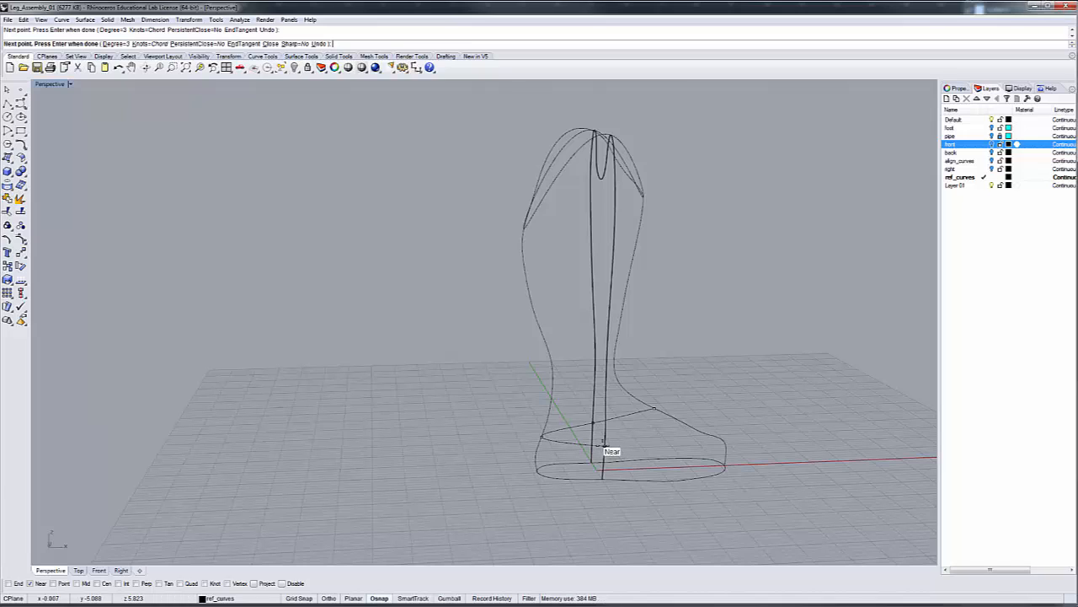
left_click(603, 440)
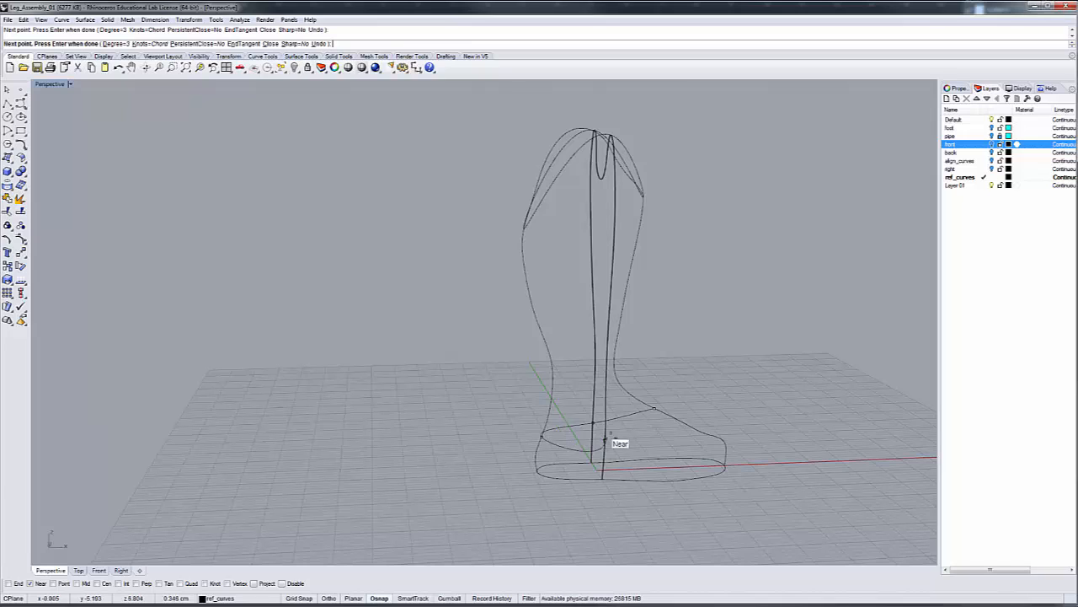
left_click(654, 409)
key("Return")
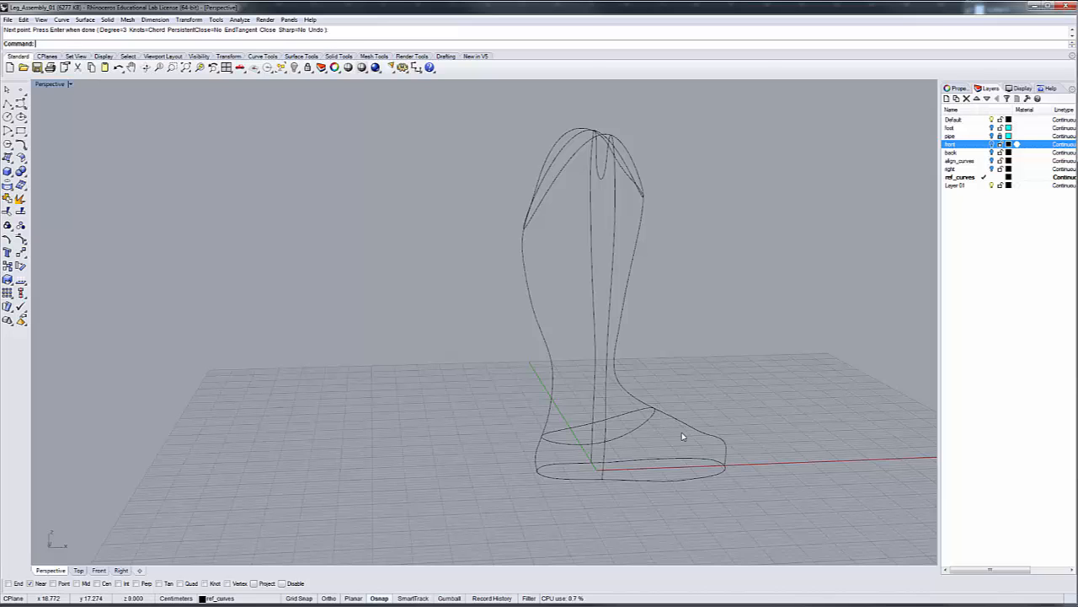
- Draw a closed interpolated curve around the ankle above the instep-heel curve, snapped to all four profile lines
right_click_drag(689, 390, 427, 373)
right_click(496, 406)
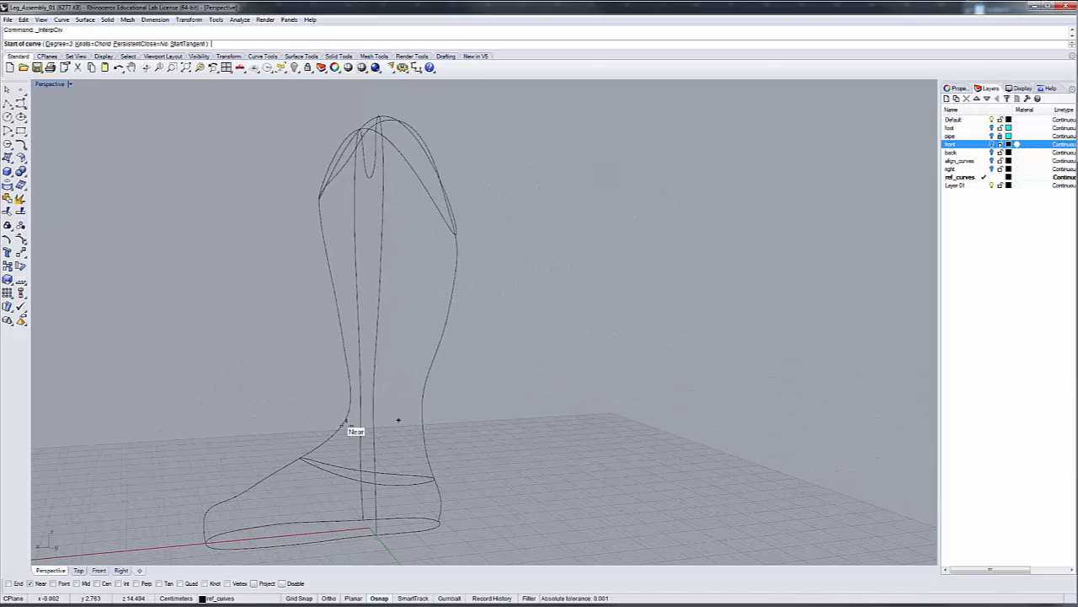
left_click(343, 422)
left_click(373, 430)
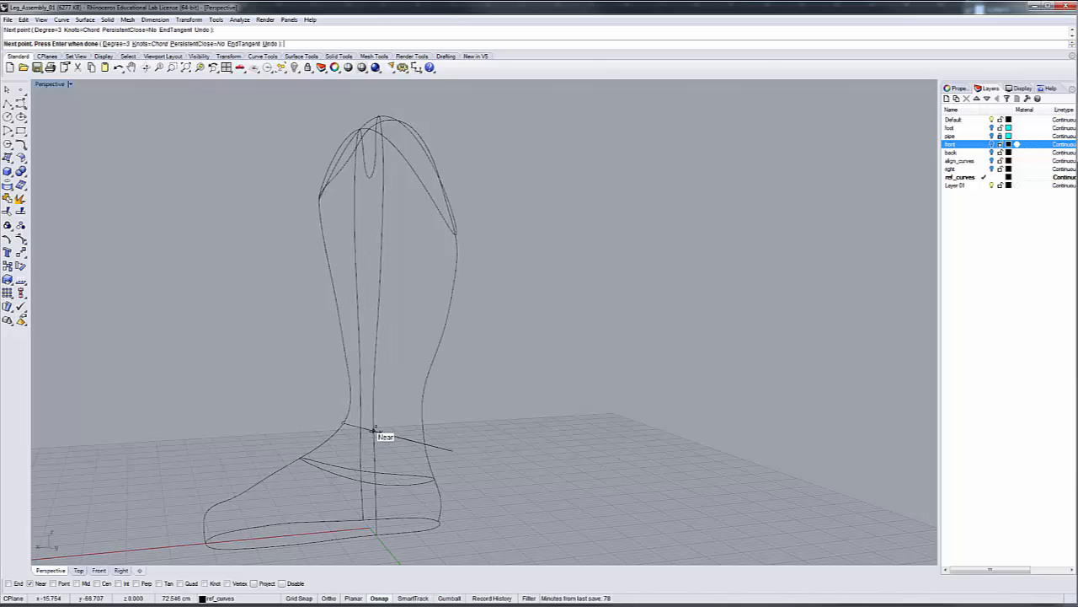
left_click(422, 427)
right_click_drag(423, 427, 262, 428)
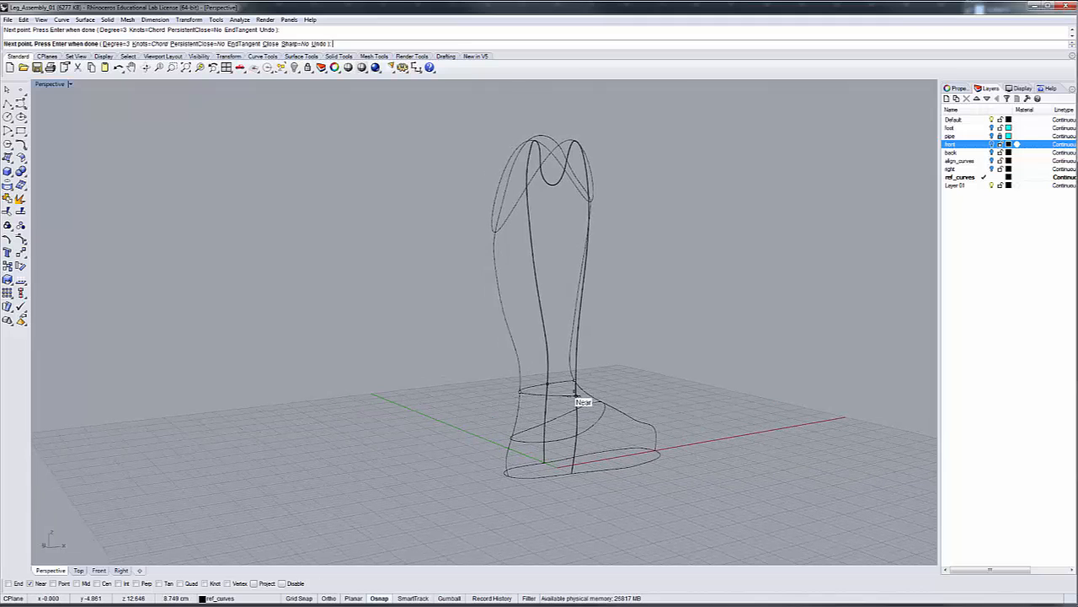
right_click_drag(562, 405, 523, 409)
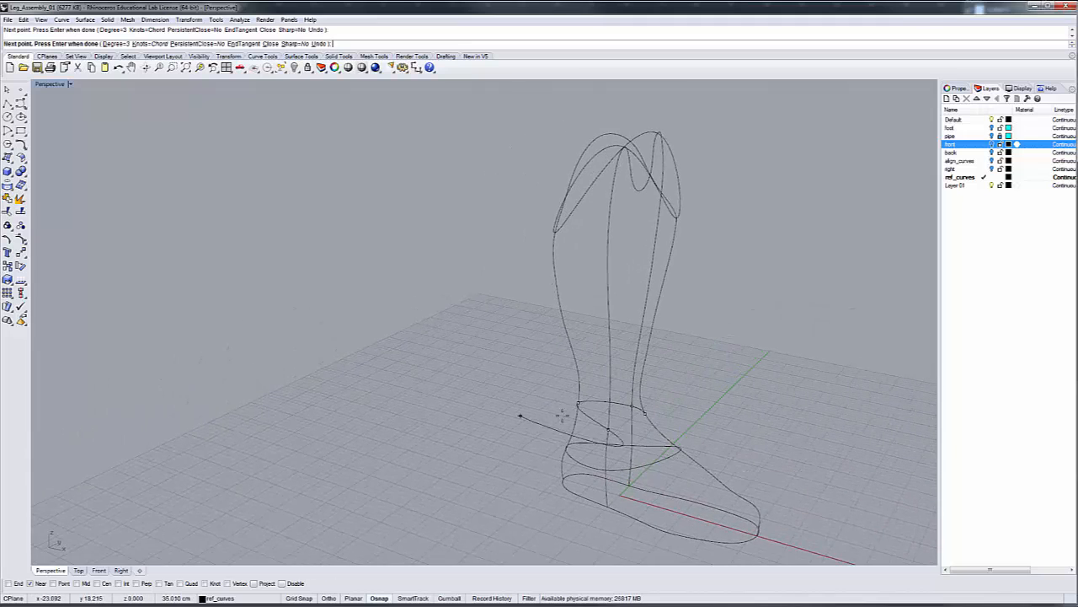
right_click(644, 414)
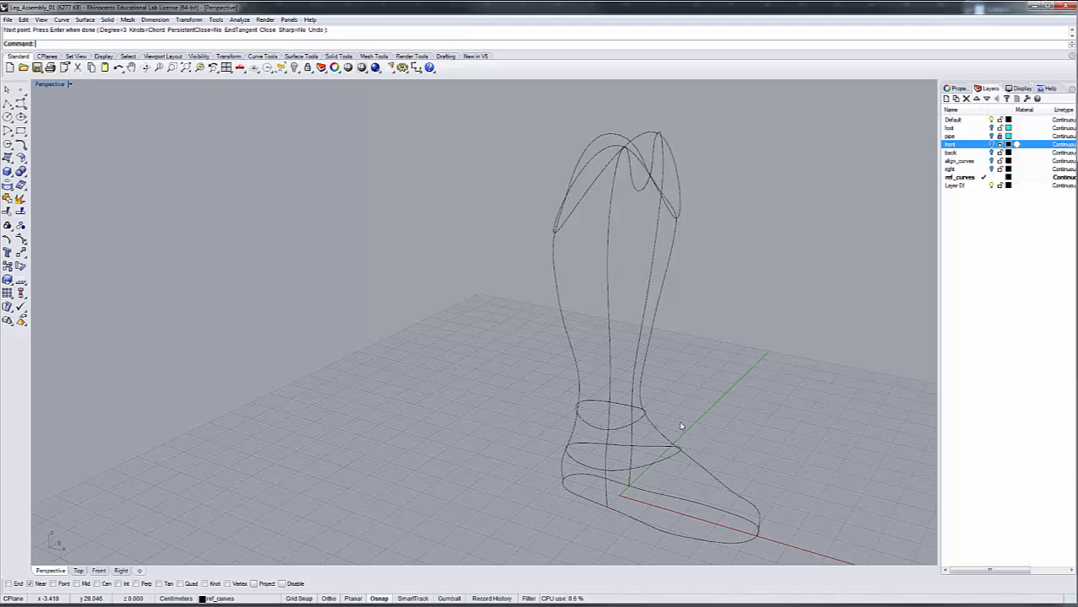
- Draw a closed interpolated curve around the lower shin just above the ankle curve, snapped to the front, back and both side profile lines
right_click_drag(683, 429, 542, 407)
right_click(539, 405)
left_click(405, 390)
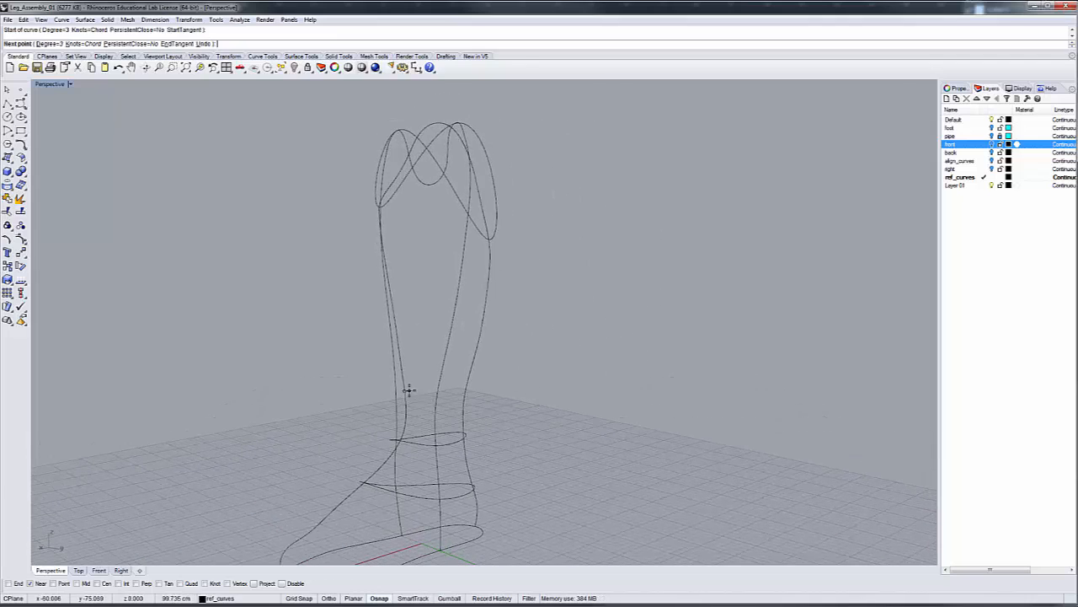
left_click(468, 386)
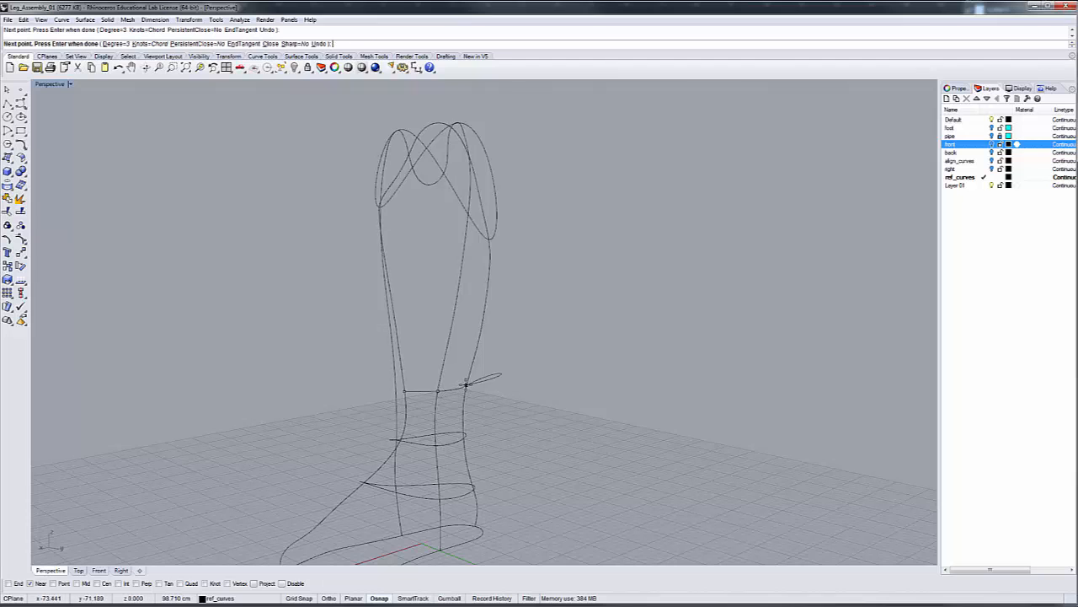
right_click_drag(468, 387, 226, 411)
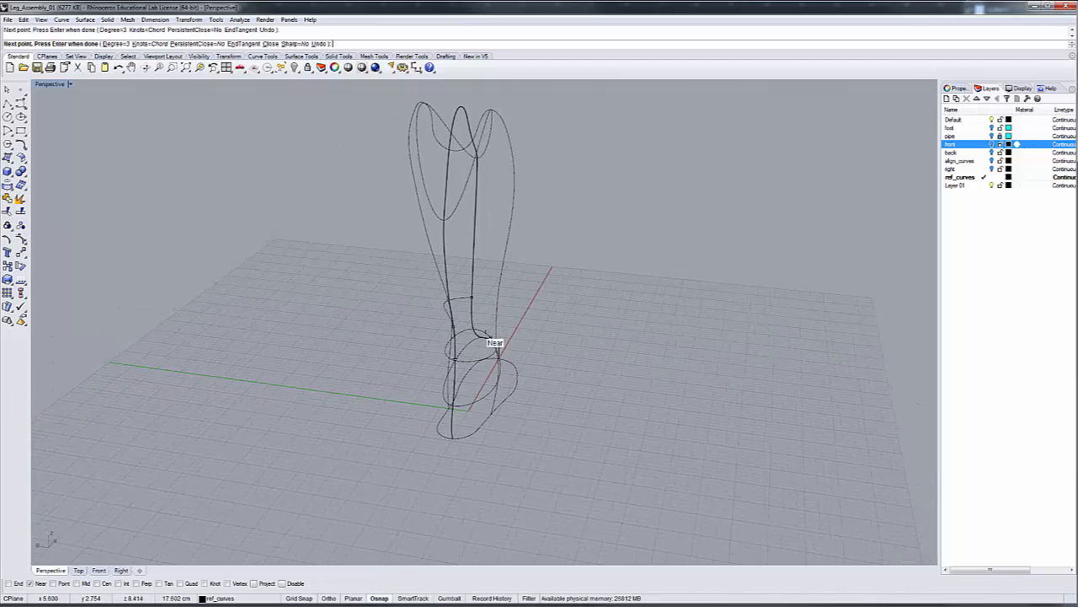
left_click(496, 314)
right_click_drag(491, 316, 264, 310)
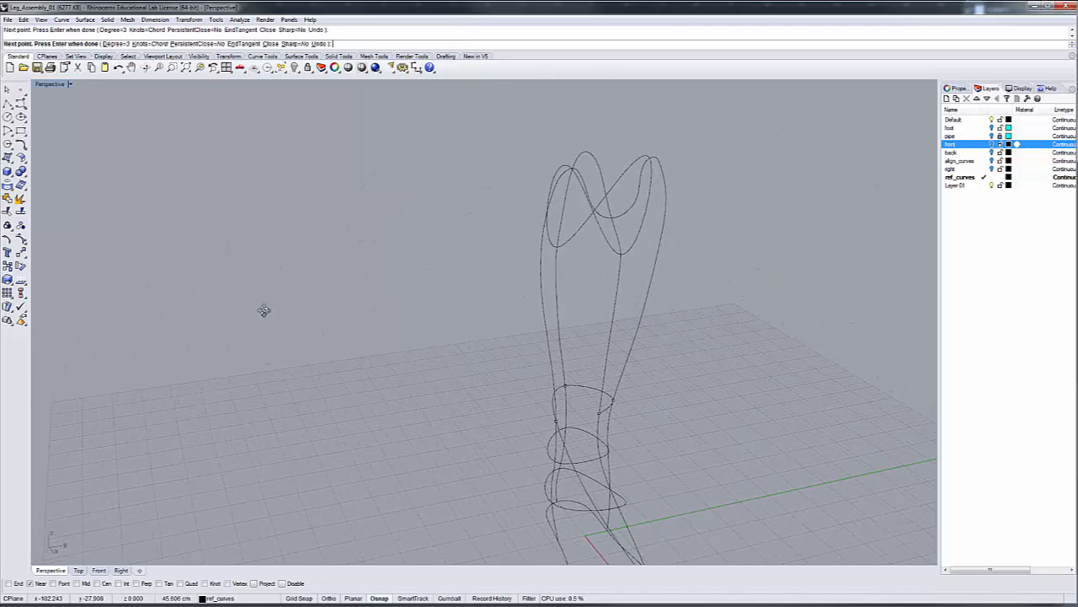
left_click(599, 413)
key("Return")
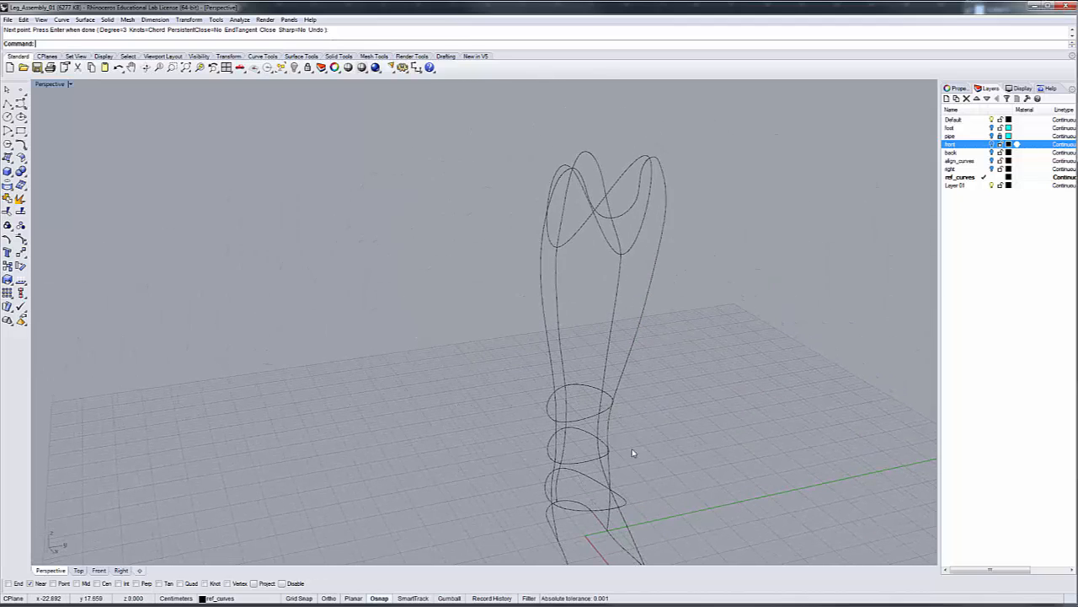
- Draw a closed interpolated curve around the calf midway between knee and ankle, snapped to all four profile lines, and switch to the Right view
right_click_drag(632, 453, 489, 447)
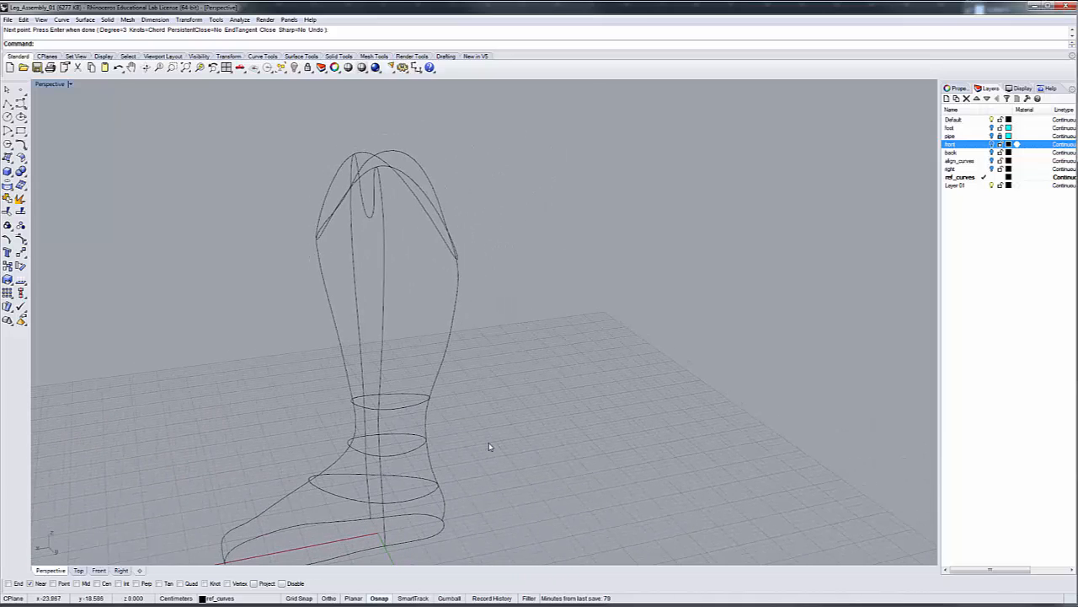
key("Return")
left_click(333, 320)
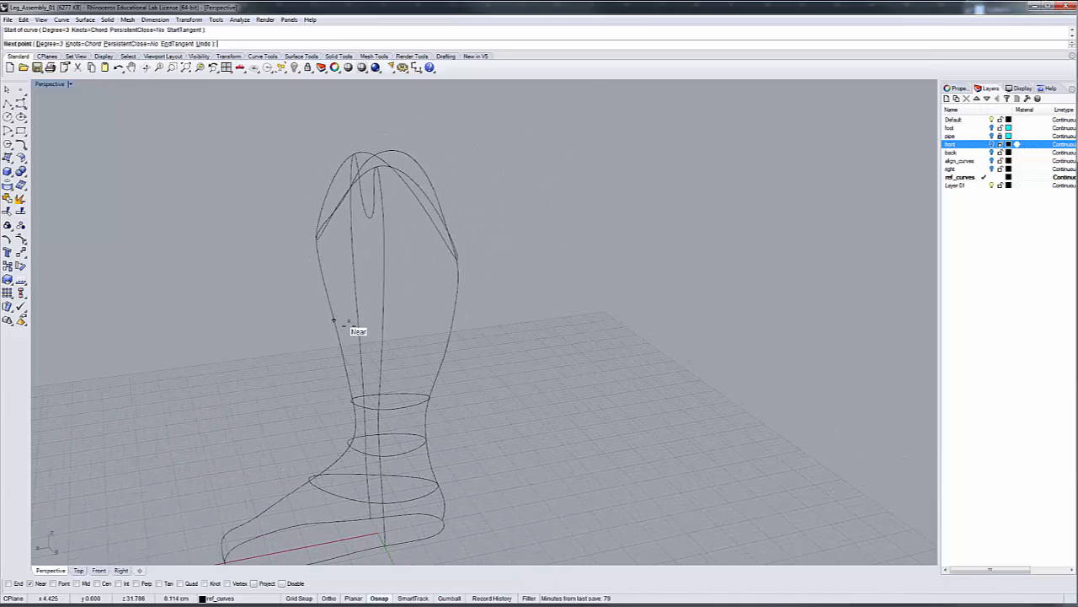
left_click(383, 320)
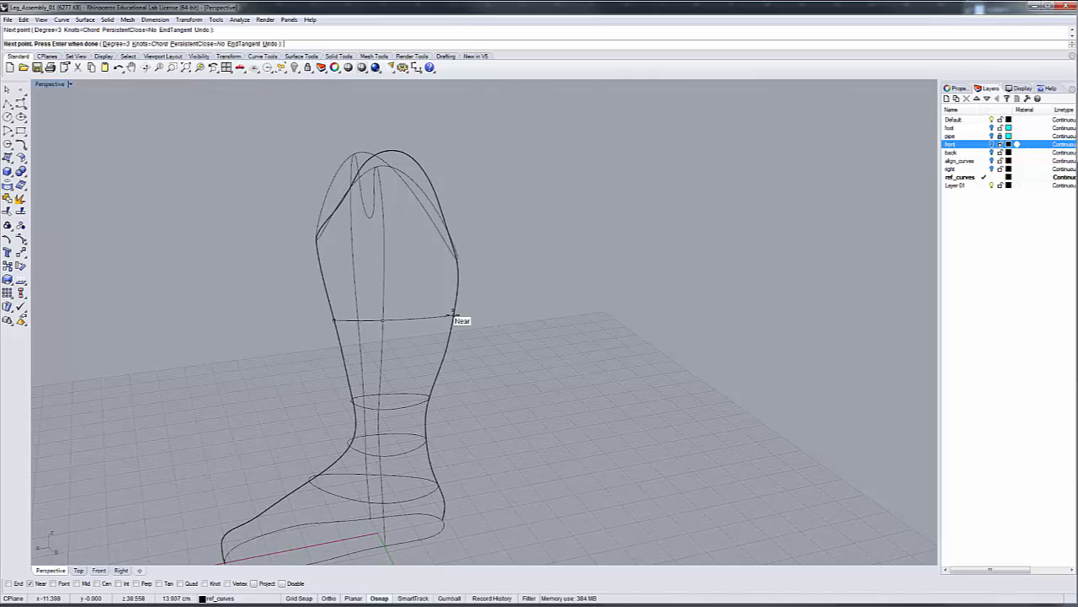
left_click(452, 316)
right_click_drag(460, 325, 436, 291)
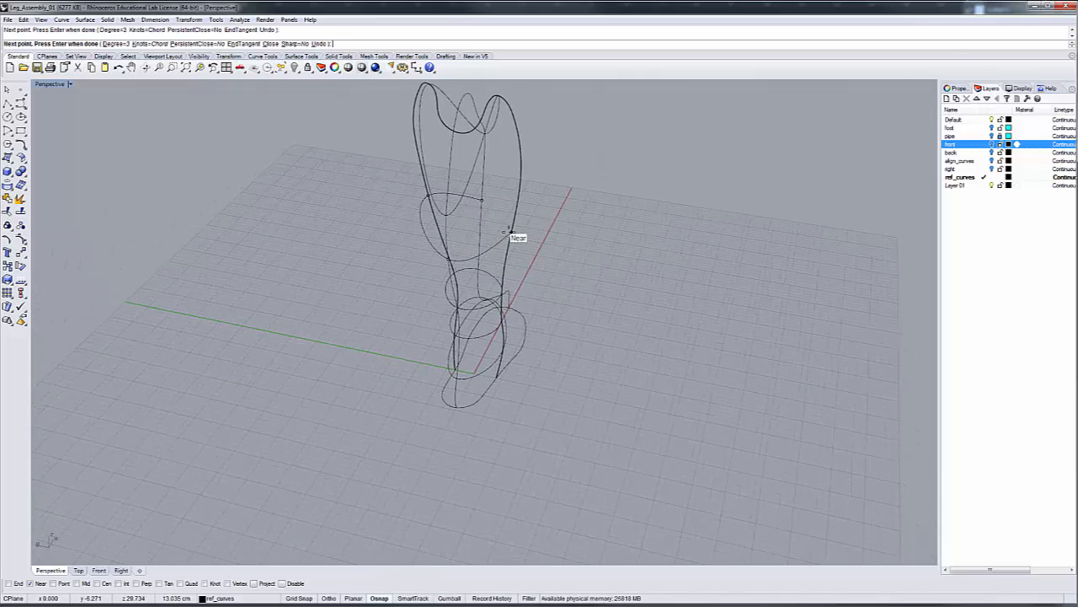
right_click_drag(460, 233, 317, 218)
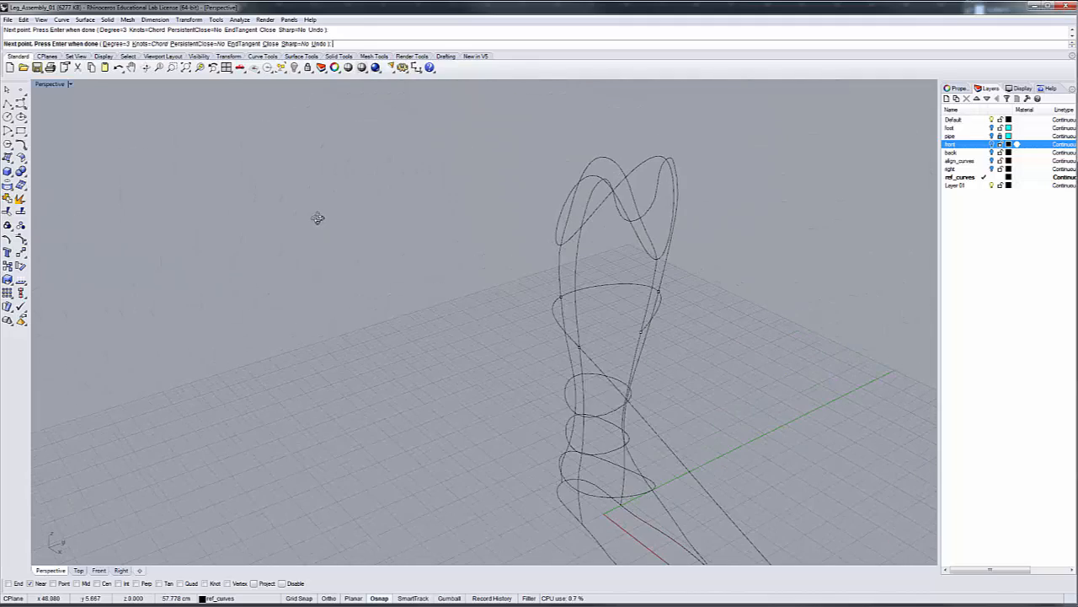
right_click(640, 334)
right_click_drag(669, 366, 617, 341)
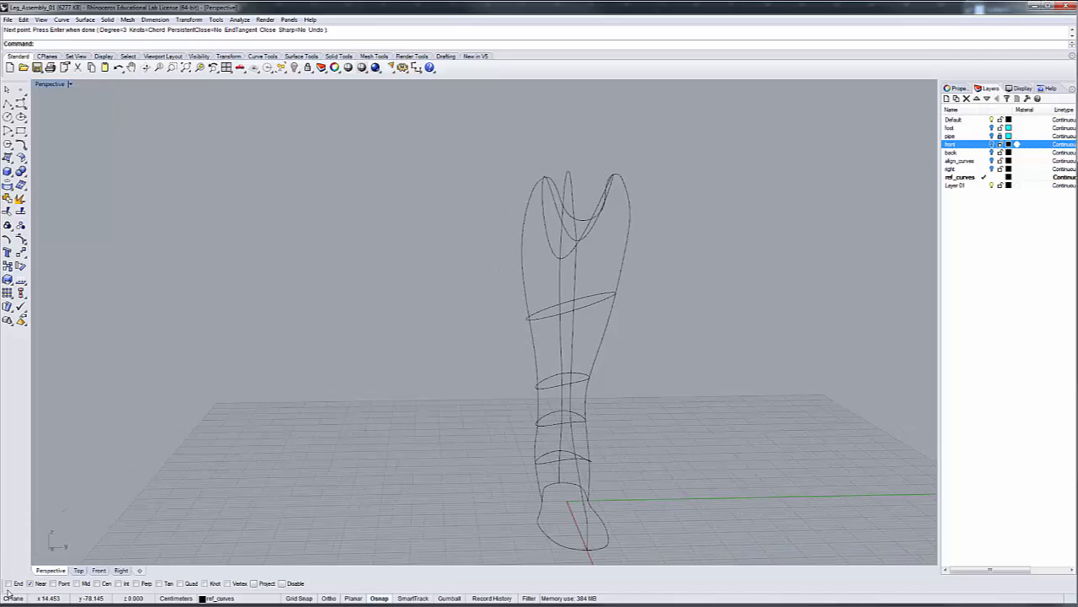
left_click(121, 571)
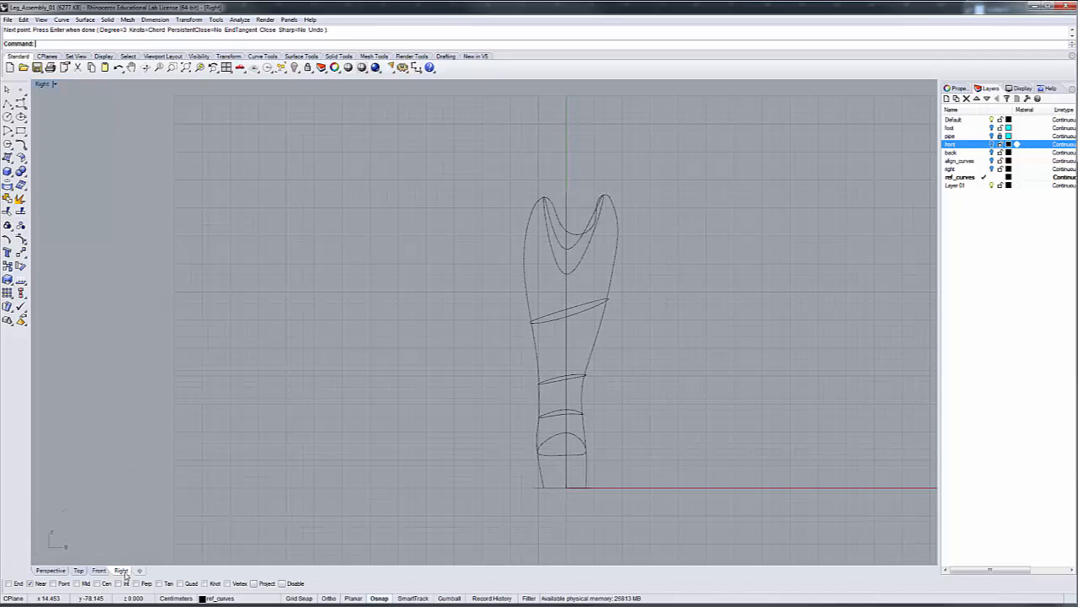
- Turn on the control points of the closed calf curve in the Right view
scroll(532, 320, "up", 8)
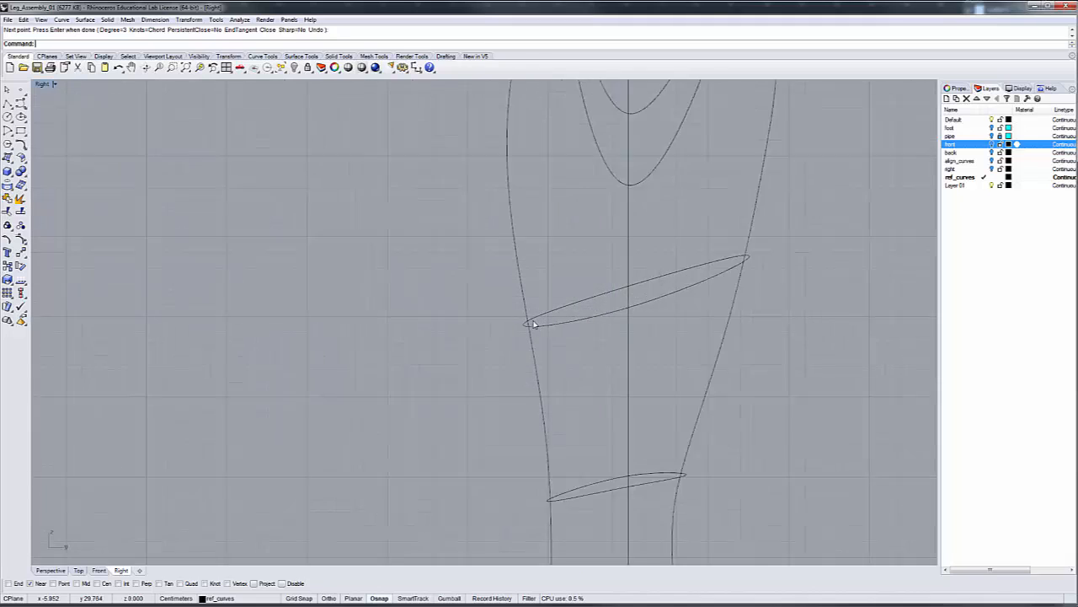
left_click(535, 335)
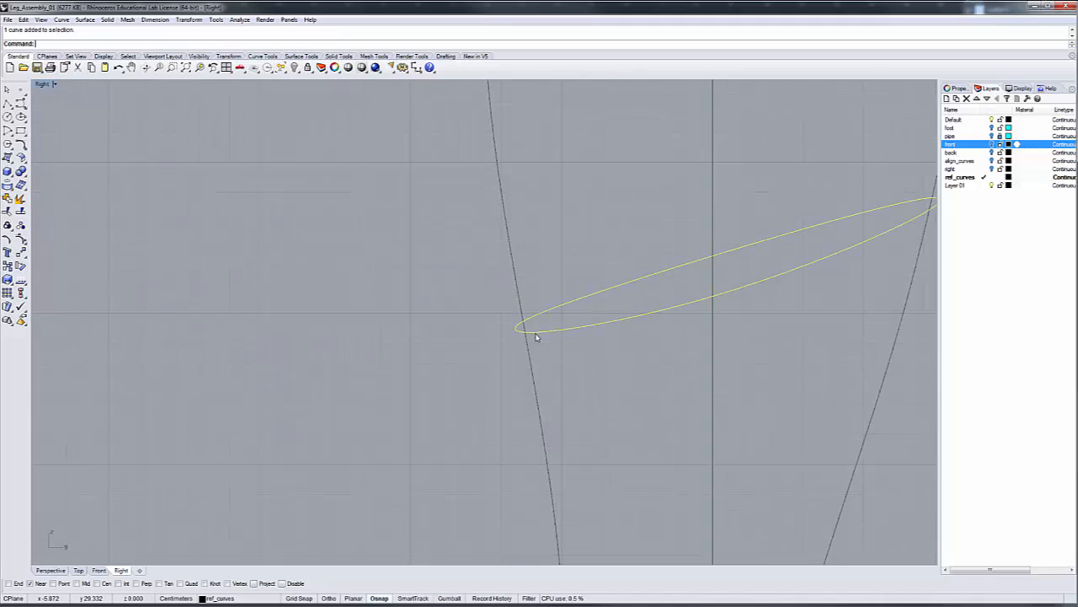
right_click(281, 49)
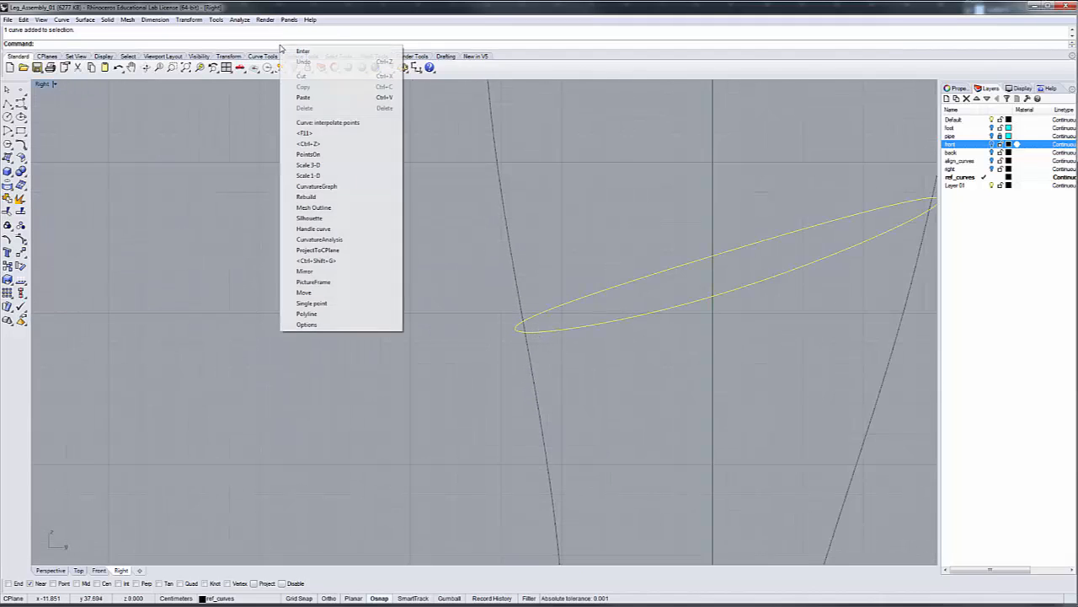
left_click(309, 154)
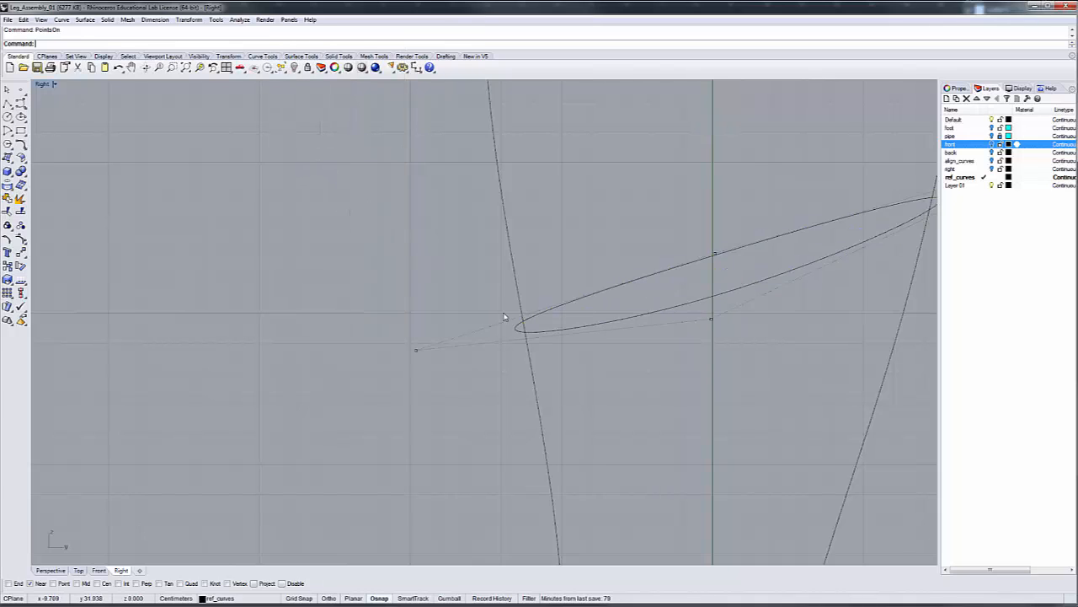
- Move the calf curve's control points vertically with Ortho so they all sit at nearly the same height, flattening the tilted curve into a horizontal section
scroll(508, 331, "down", 5)
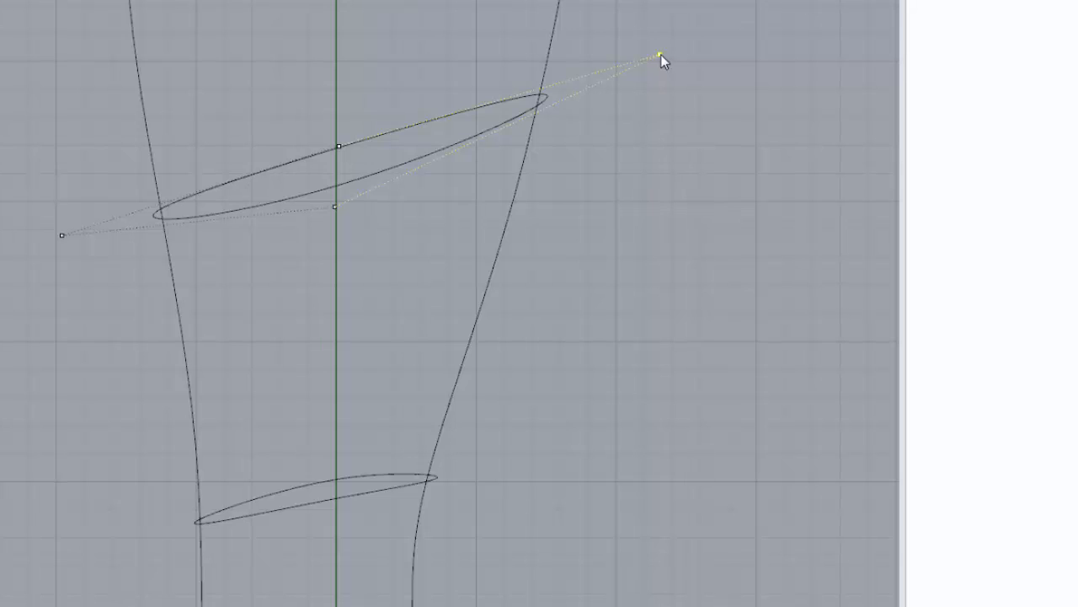
left_click_drag(660, 54, 644, 203)
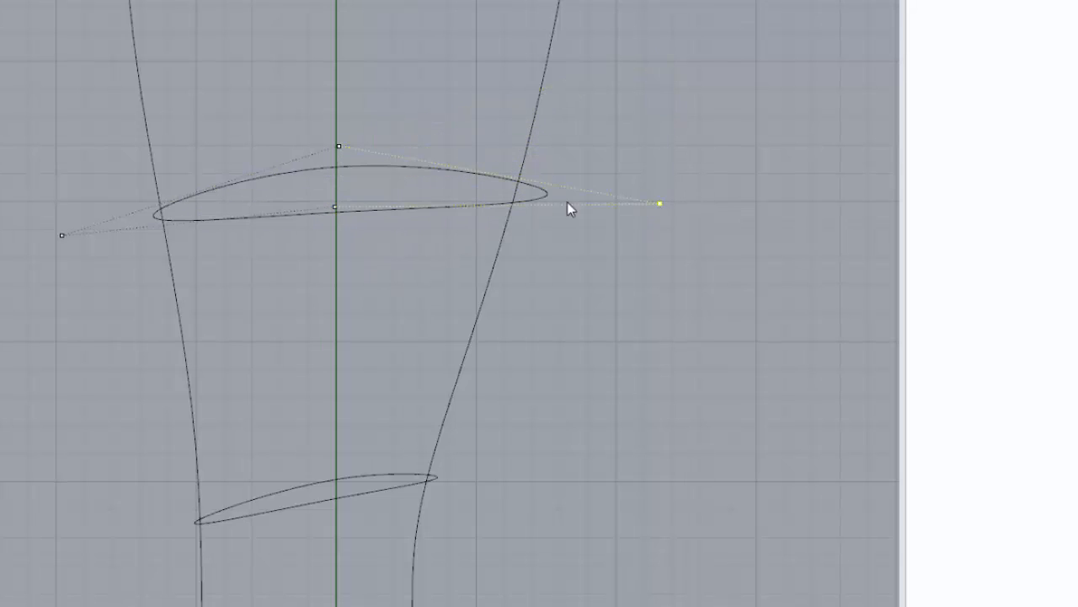
left_click_drag(60, 236, 57, 203)
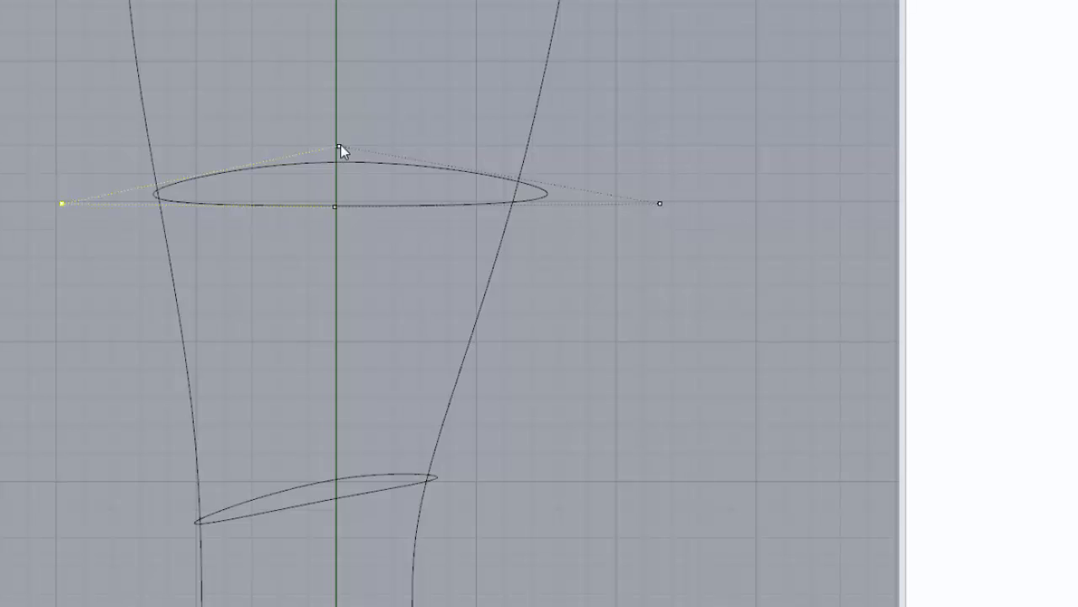
left_click_drag(339, 145, 336, 201)
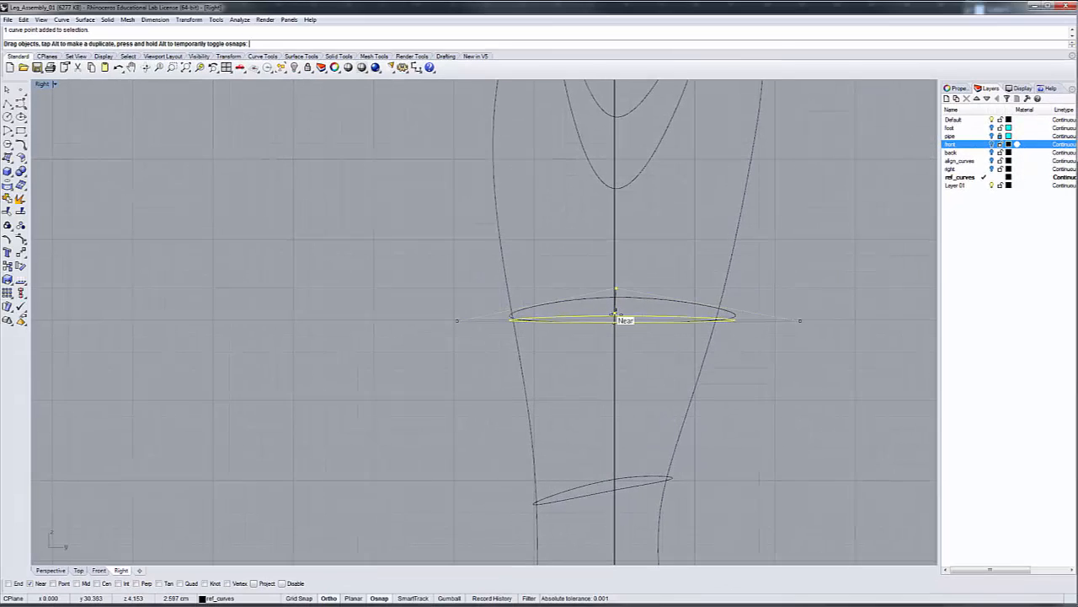
left_click_drag(616, 317, 618, 320)
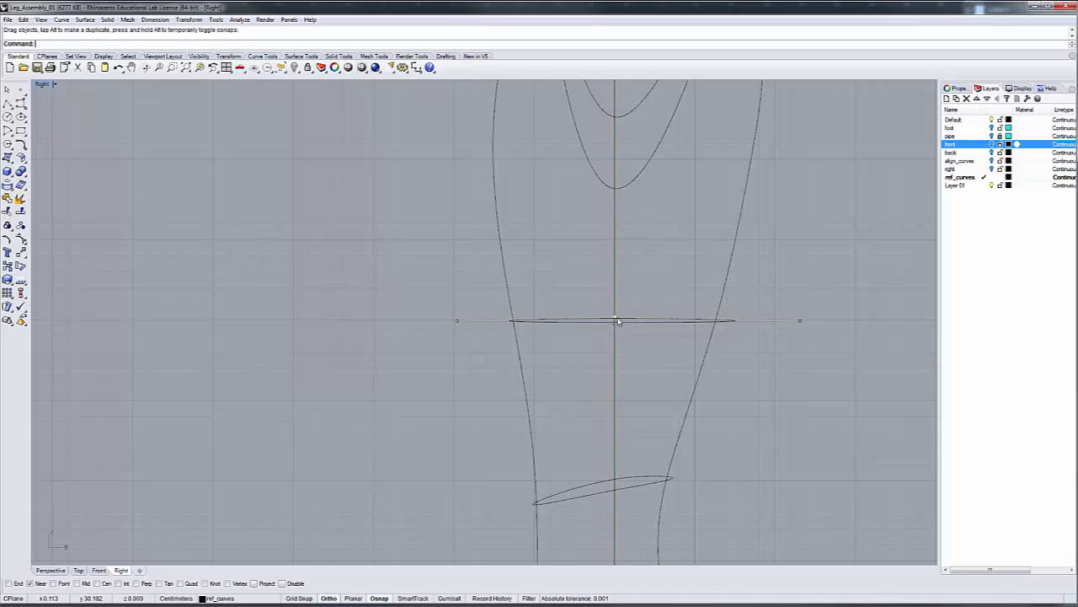
- Examine the flattened calf curve and the ankle and foot cross-sections from several angles in the Perspective view
left_click(51, 570)
right_click_drag(506, 380, 309, 370)
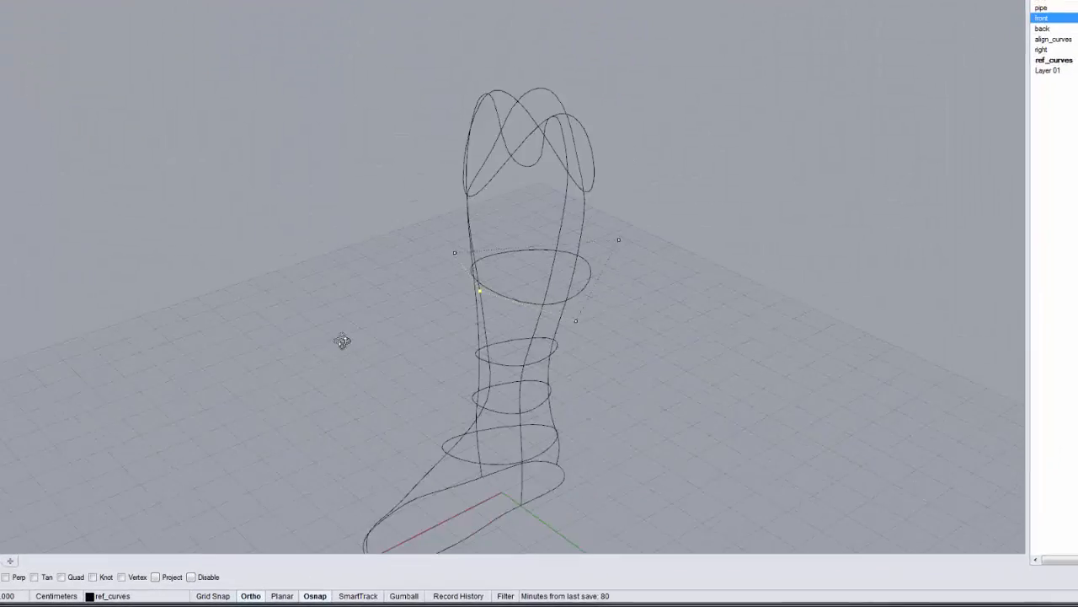
right_click_drag(83, 196, 273, 190)
right_click_drag(527, 244, 413, 315)
scroll(470, 464, "down", 3)
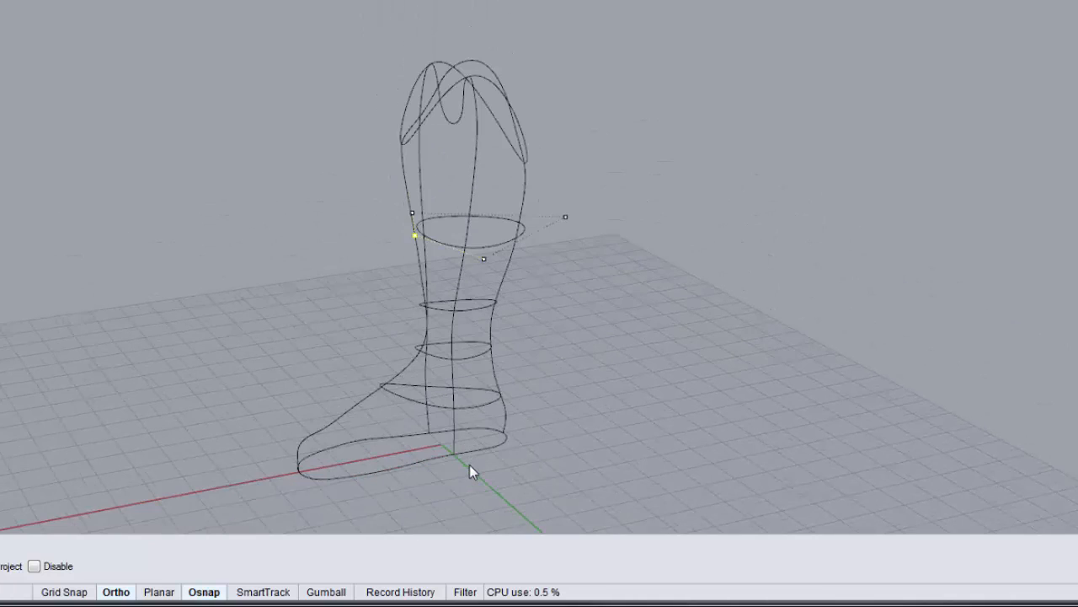
scroll(469, 464, "up", 5)
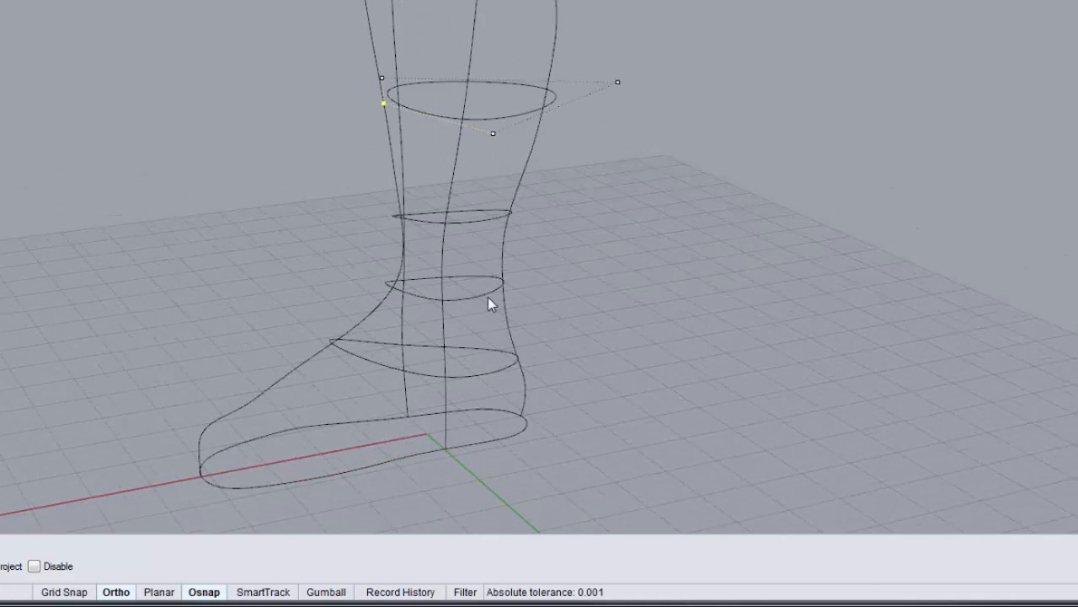
right_click_drag(489, 304, 513, 281)
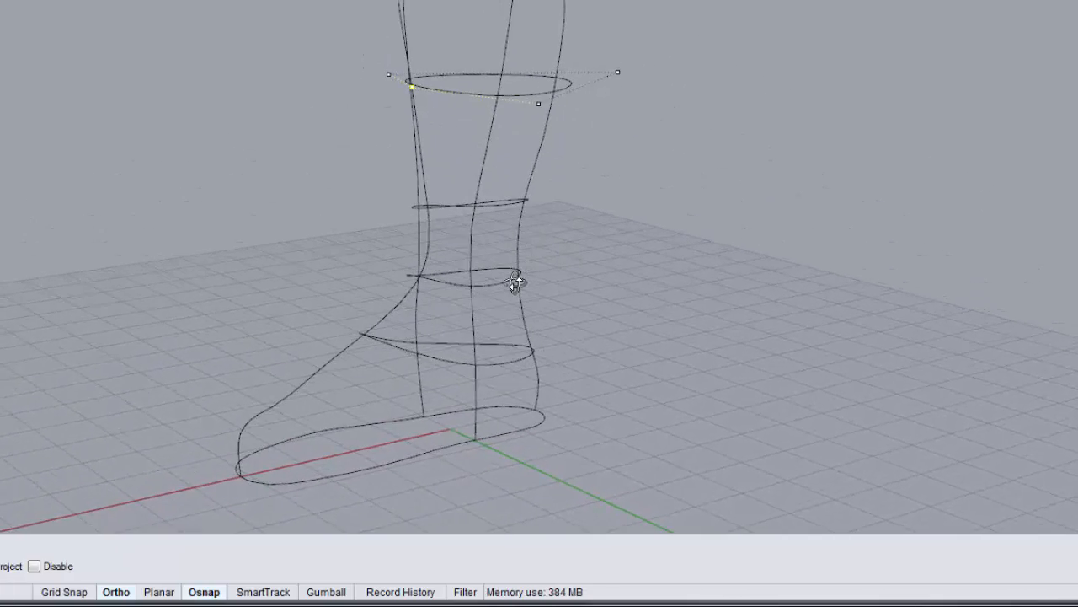